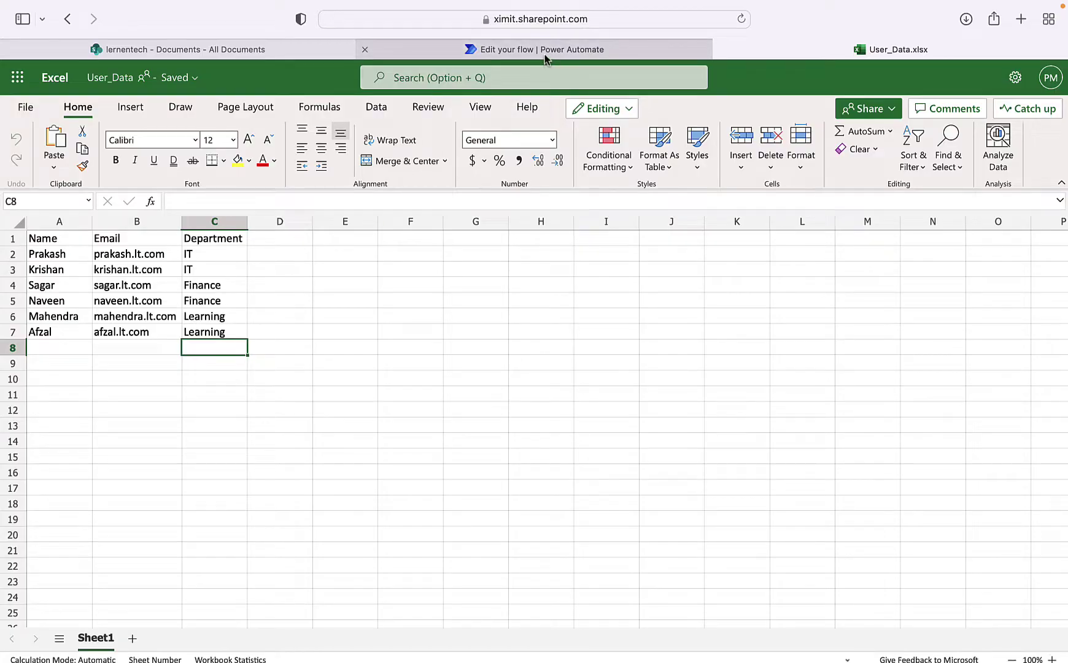
Create an instant cloud flow named 'Create table in excel' with the Manually trigger a flow trigger
mouse_move(544, 59)
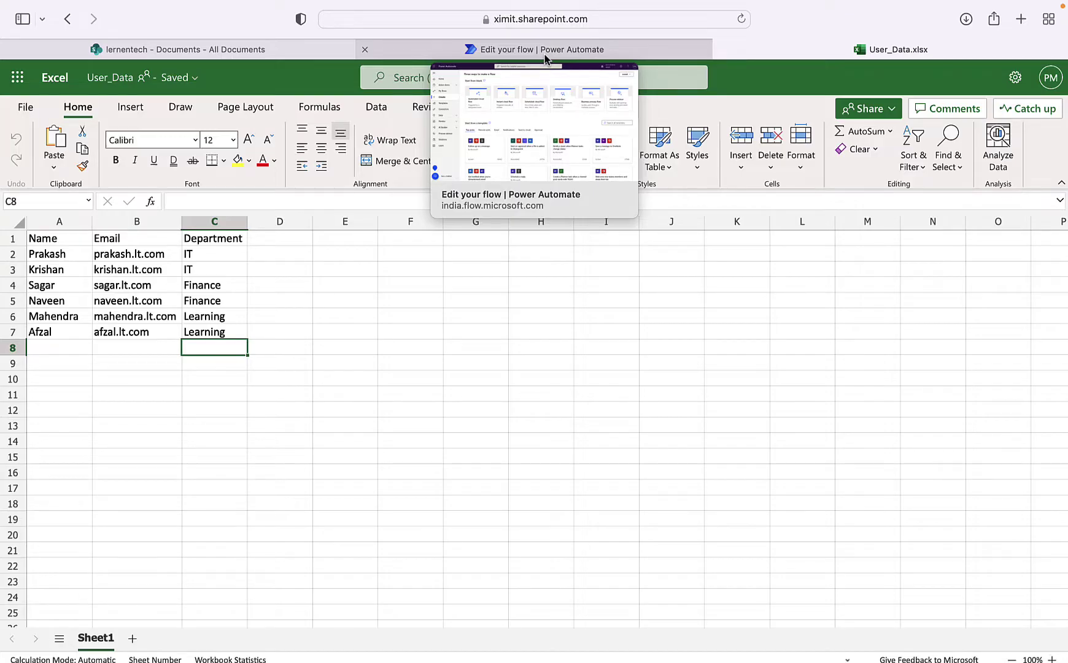
left_click(545, 55)
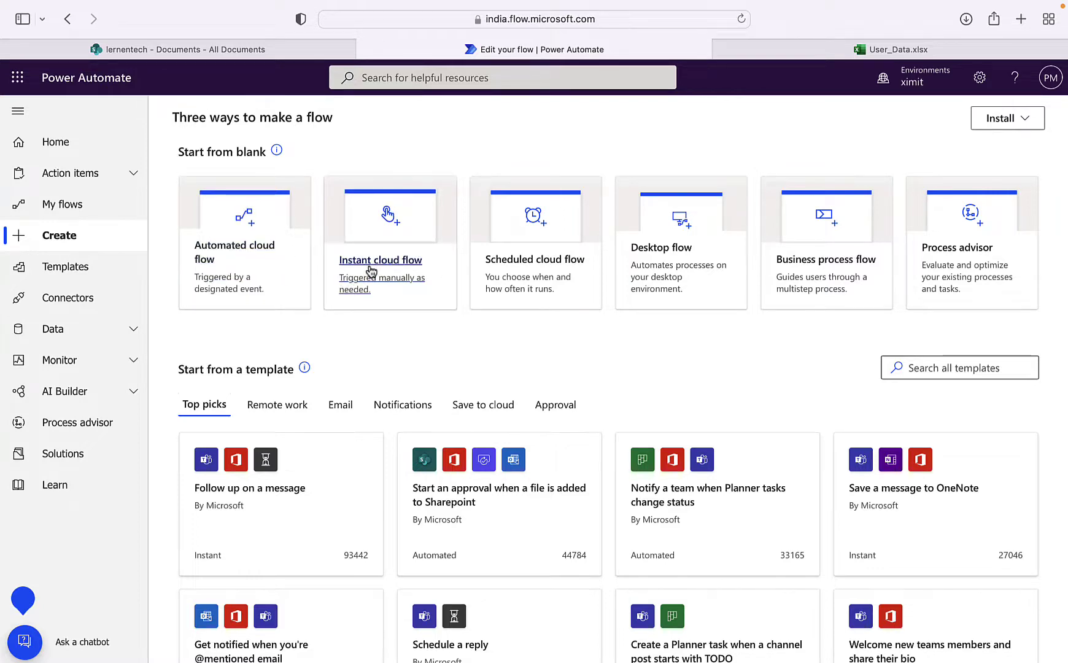
left_click(371, 271)
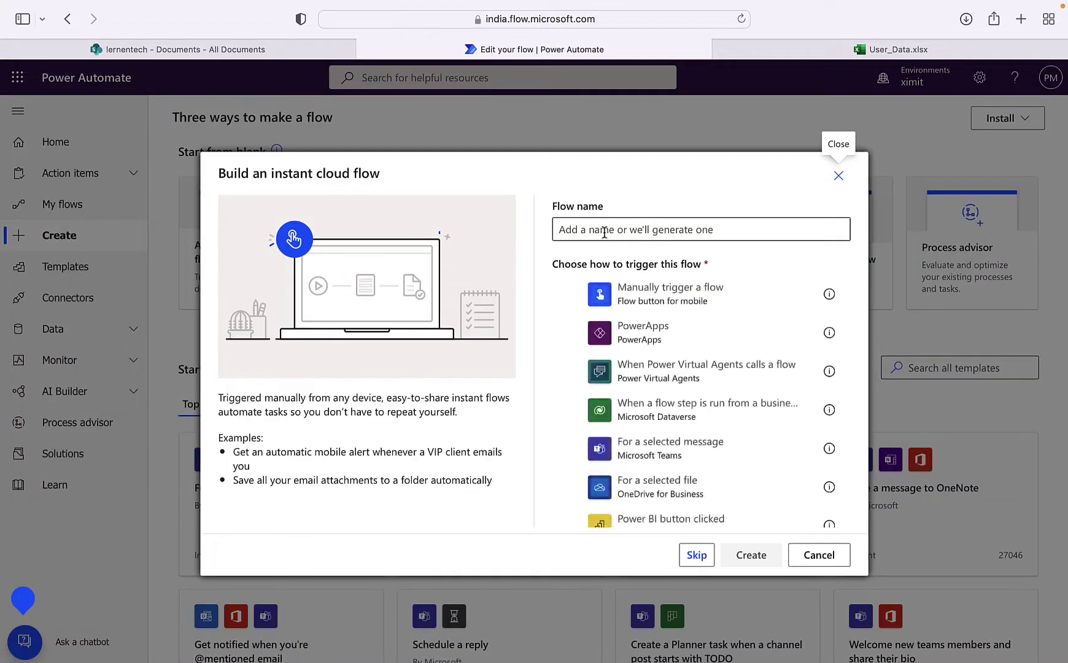
left_click(669, 300)
left_click(613, 238)
type("Create table ")
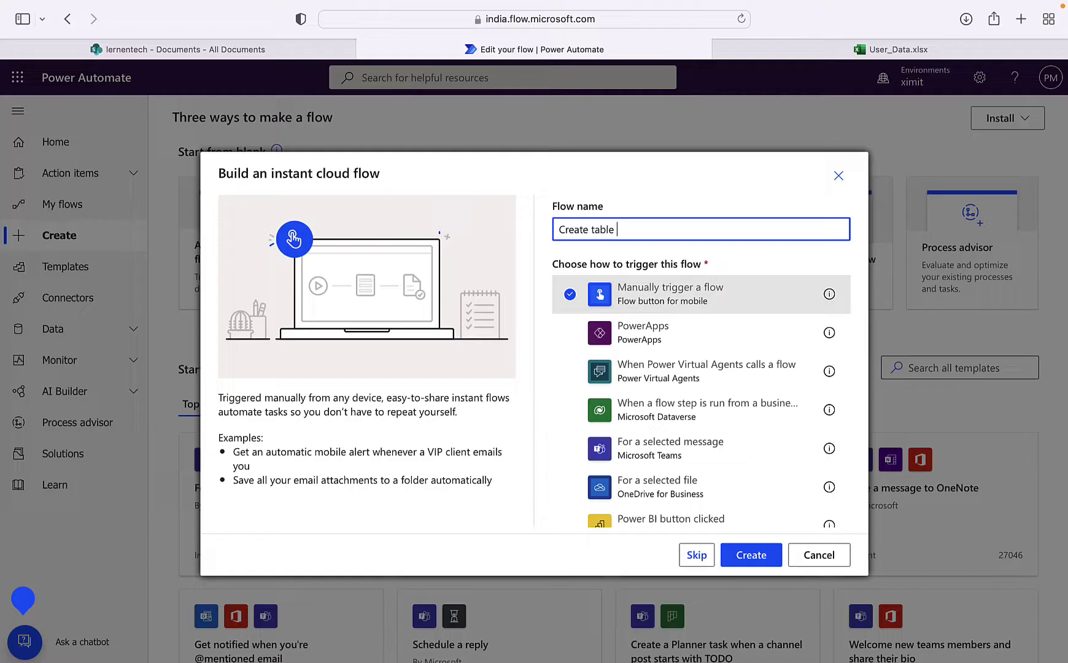
type("in excel")
left_click(751, 554)
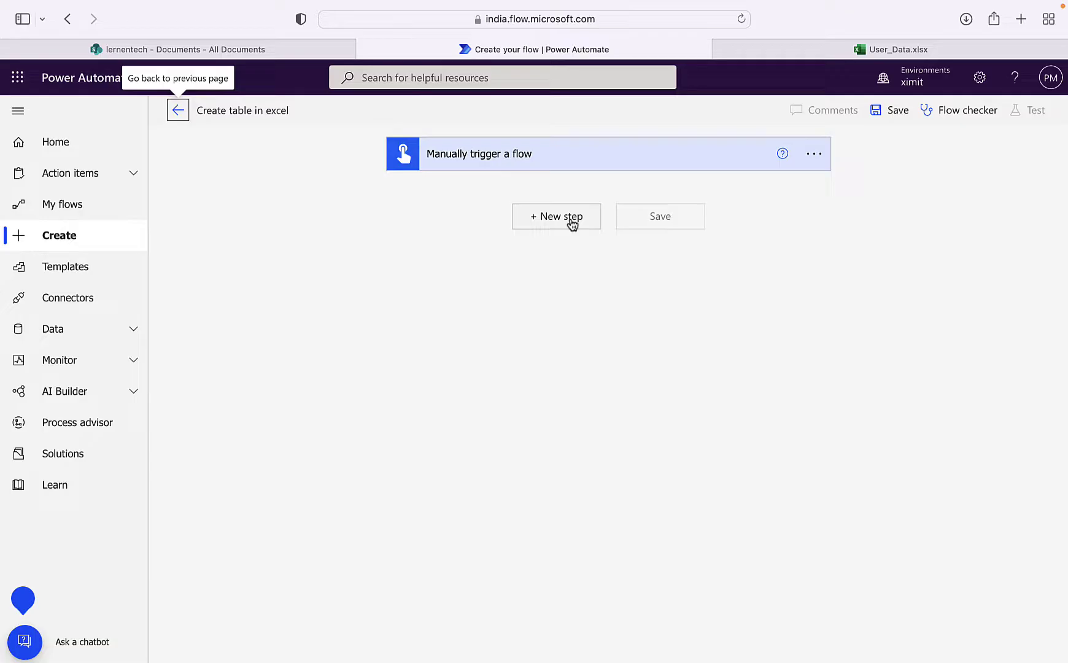
Add a List rows present in a table action after the trigger
left_click(571, 223)
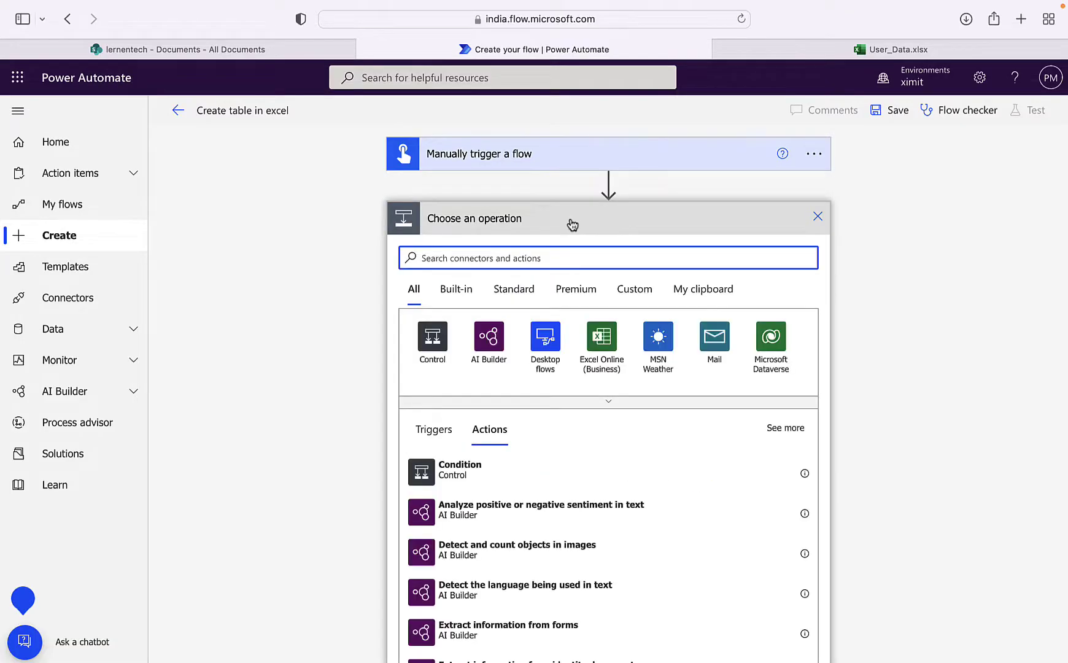
type("lis")
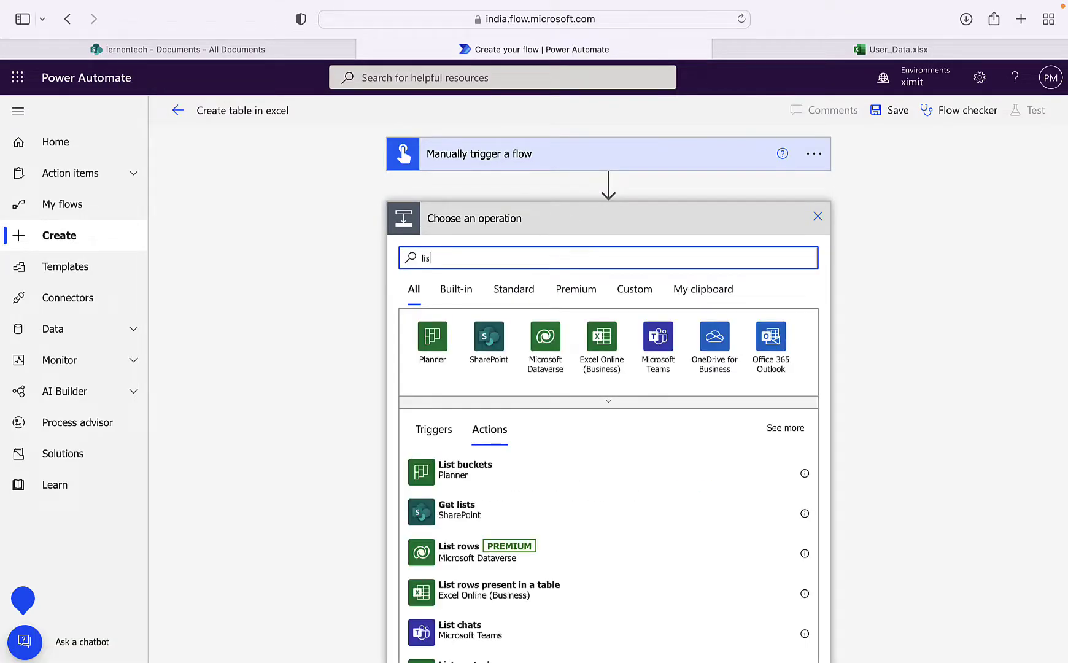
type("t row")
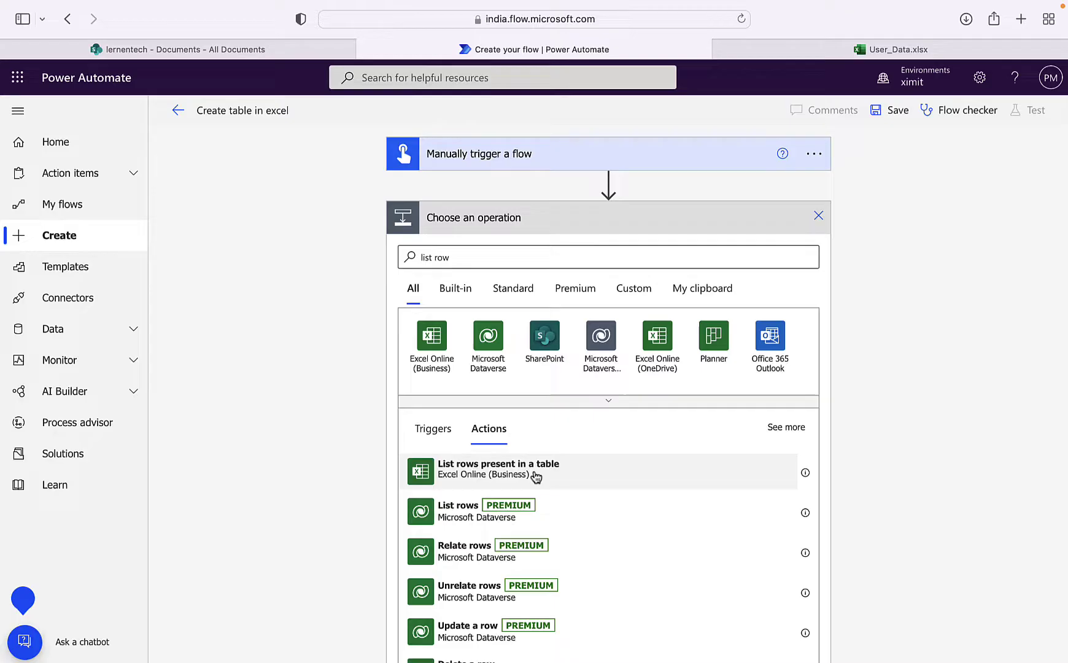
left_click(534, 473)
Point List rows at /User_Data.xlsx in the lernentech Documents library, leaving Table unset
left_click(603, 251)
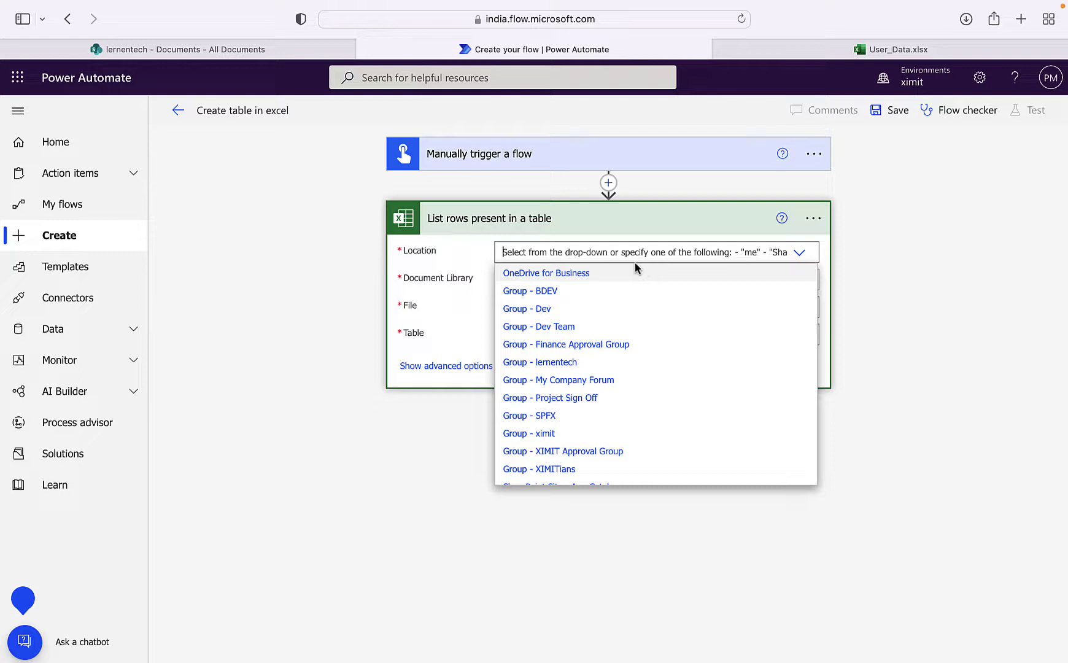
type("lern")
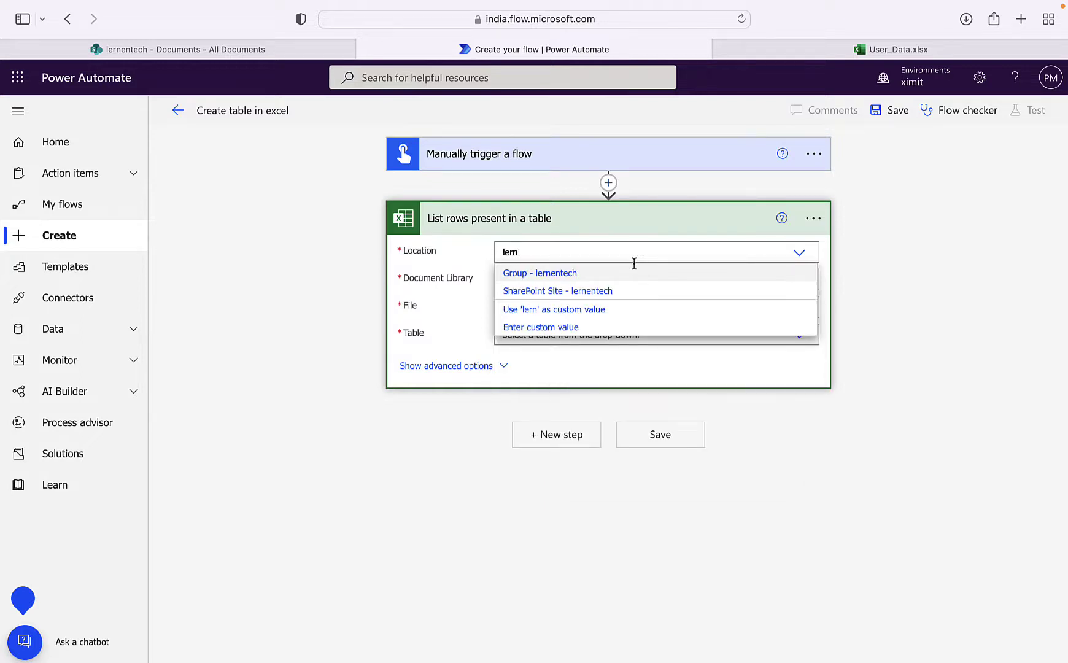
left_click(587, 290)
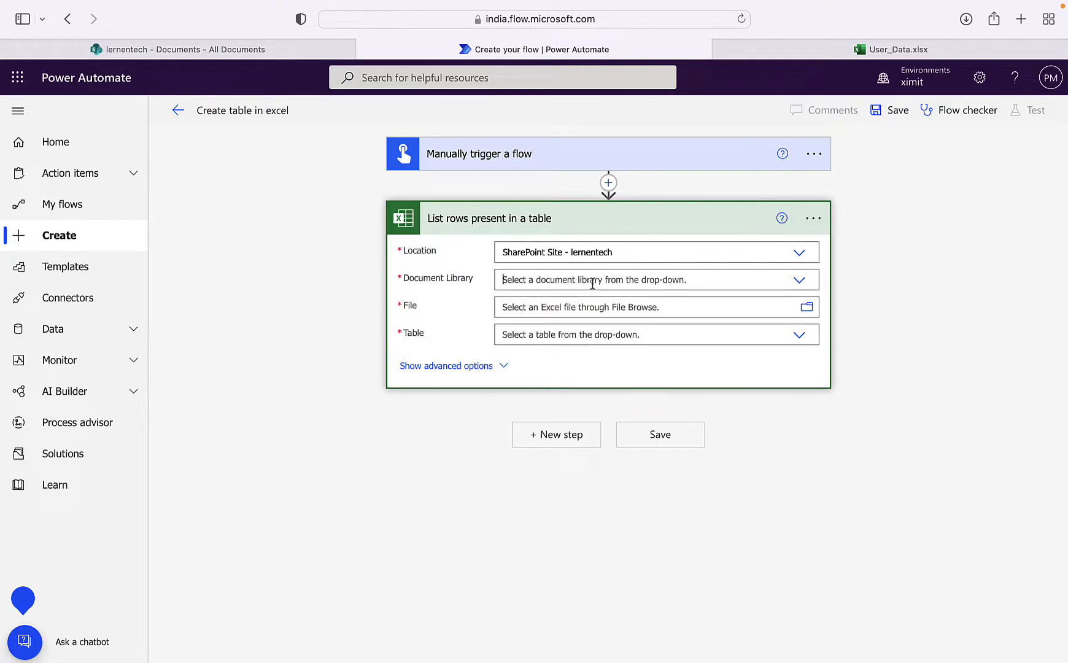
left_click(592, 281)
left_click(609, 306)
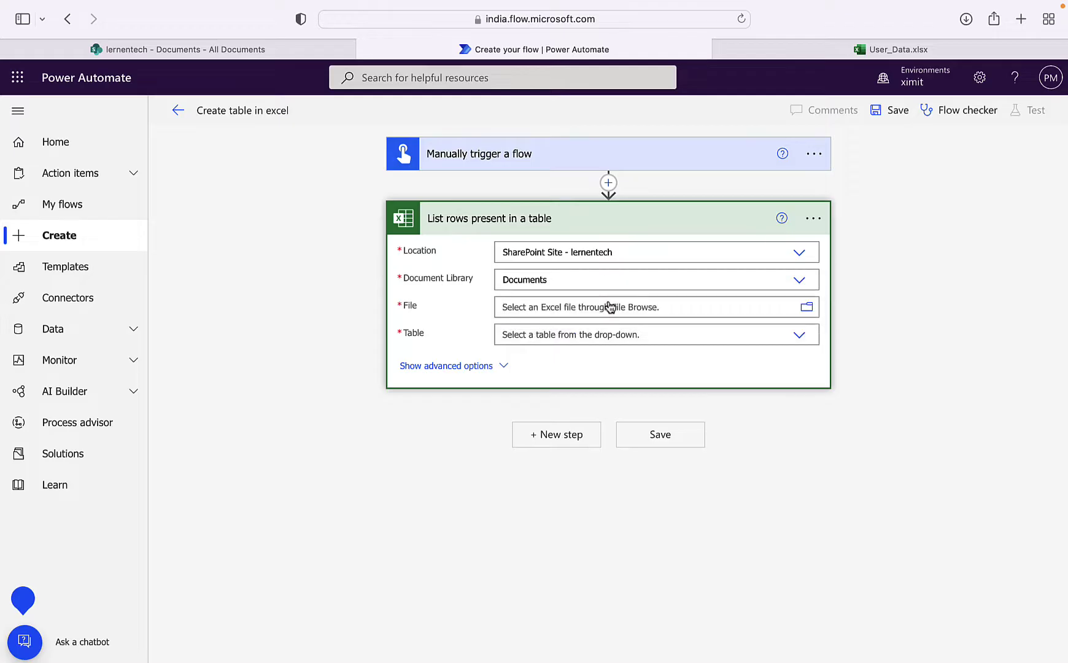
left_click(802, 308)
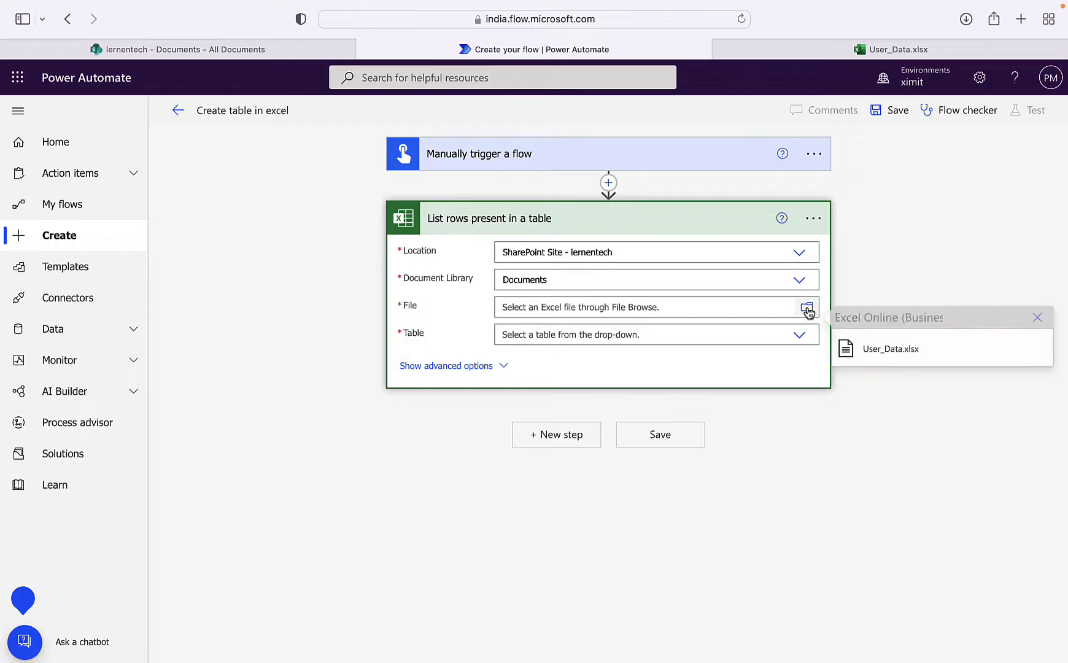
left_click(869, 350)
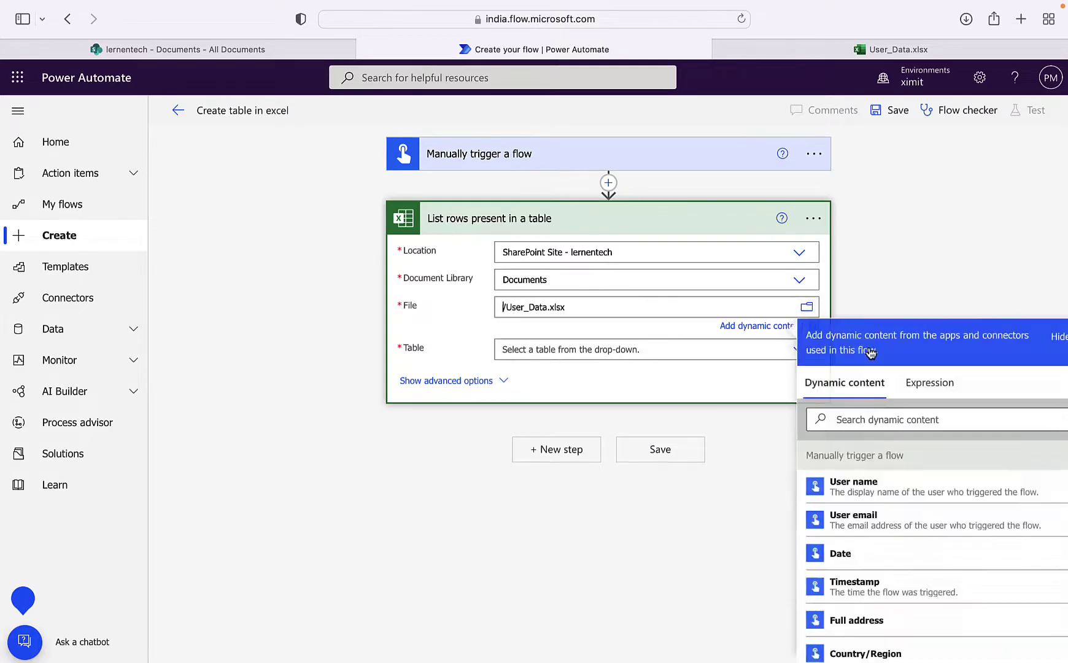
left_click(581, 351)
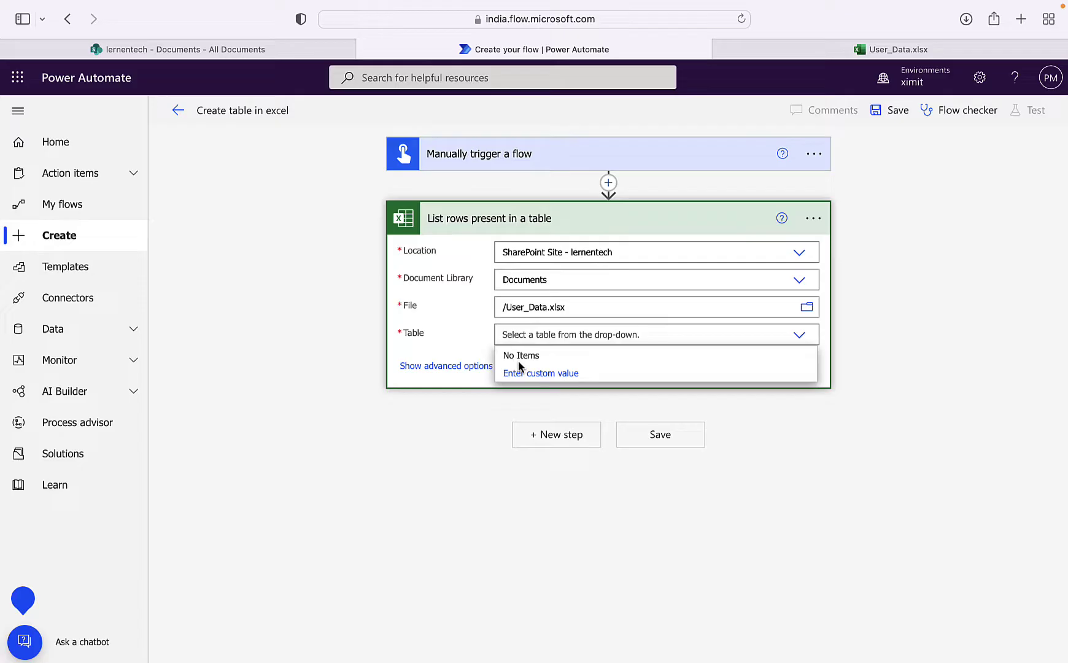
left_click(419, 334)
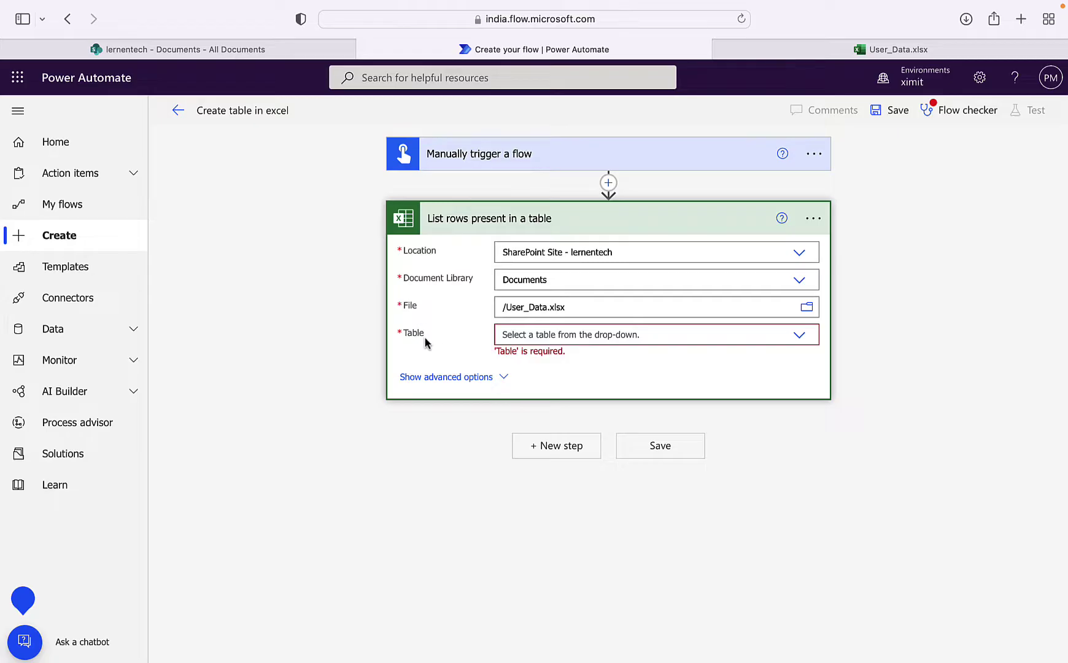
Insert a Create table action between the trigger and the List rows step
left_click(608, 184)
left_click(554, 205)
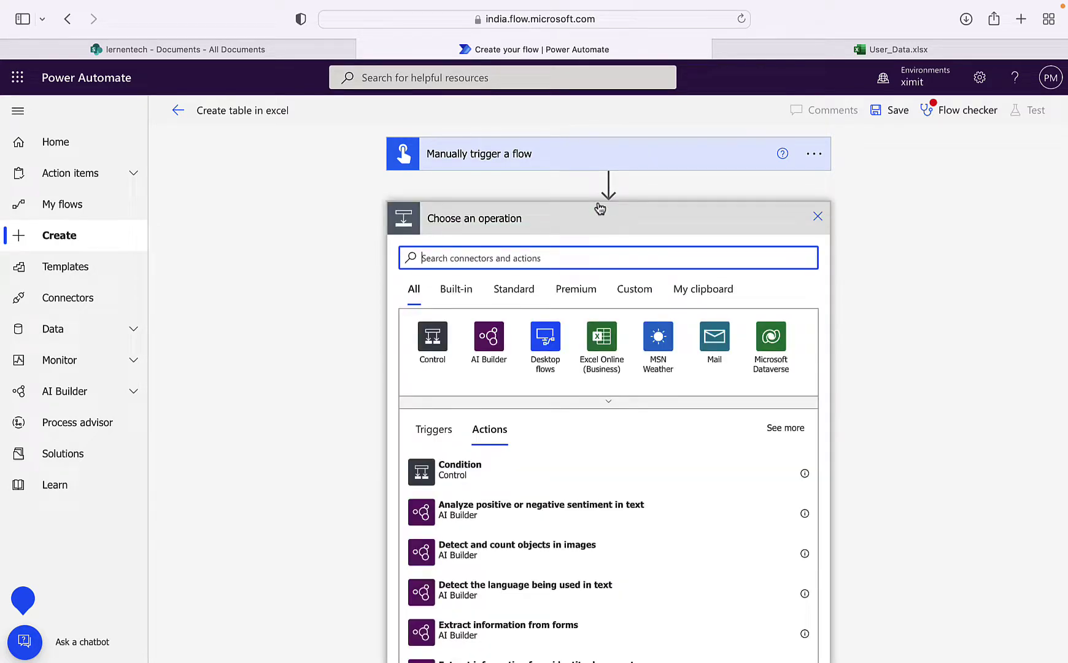
type("create ta")
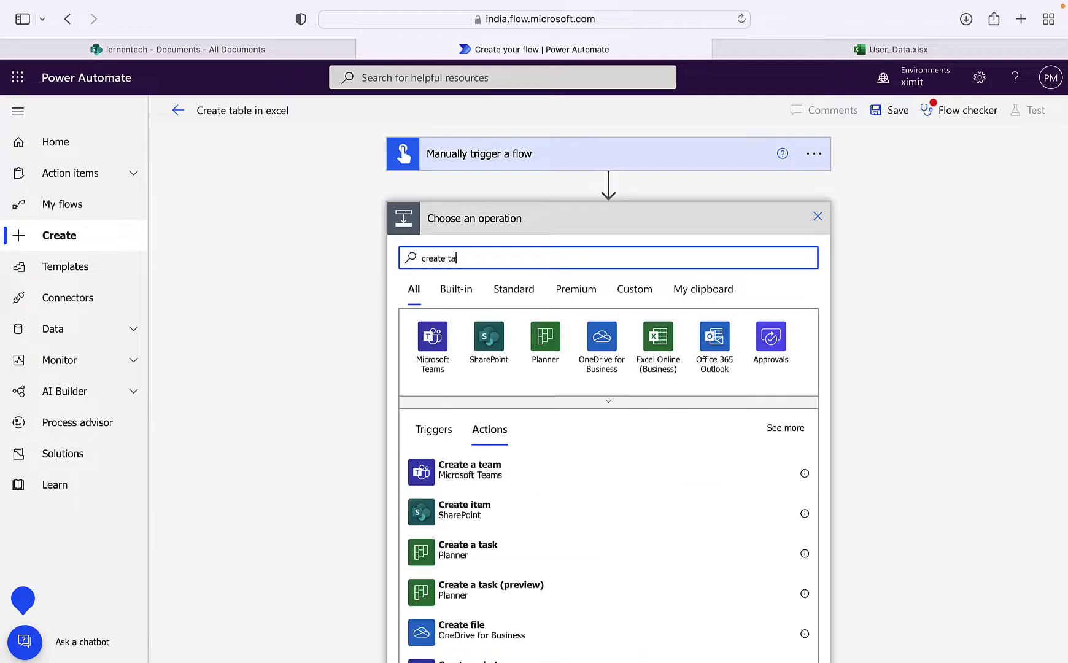
type("ble")
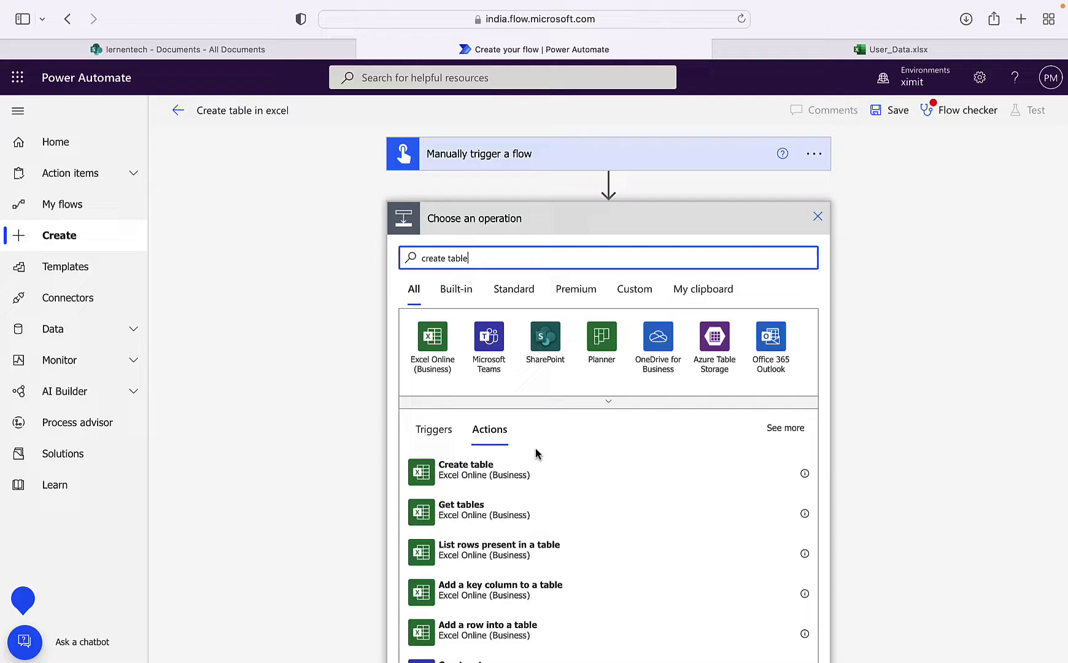
left_click(502, 473)
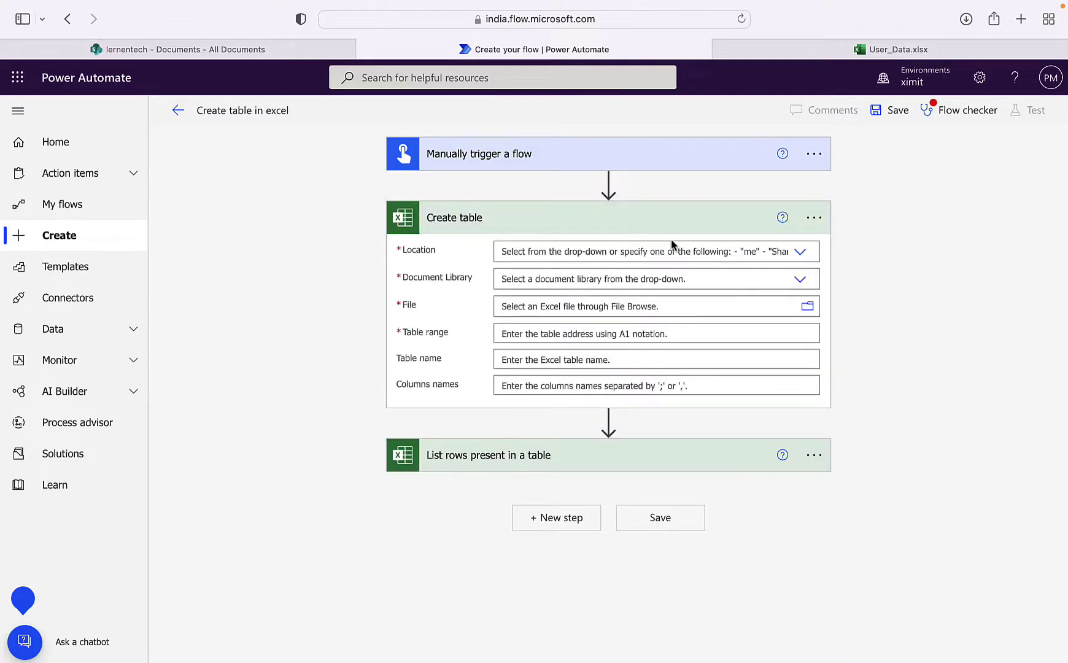
Set Create table to the lernentech site, Documents library and file /User_Data.xlsx
left_click(799, 252)
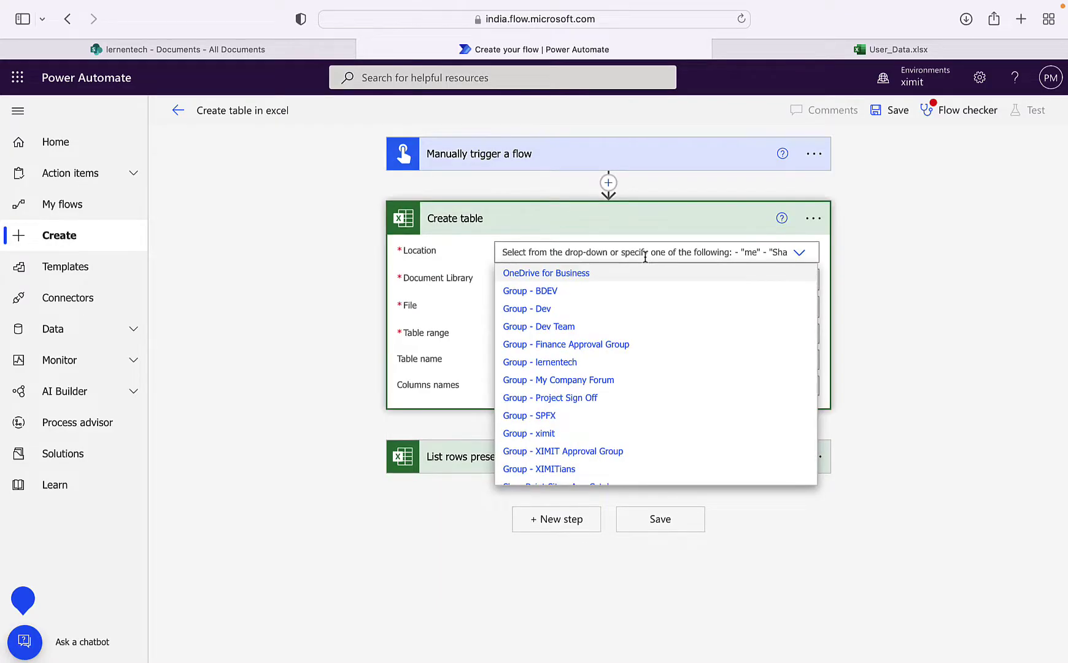
type("lern")
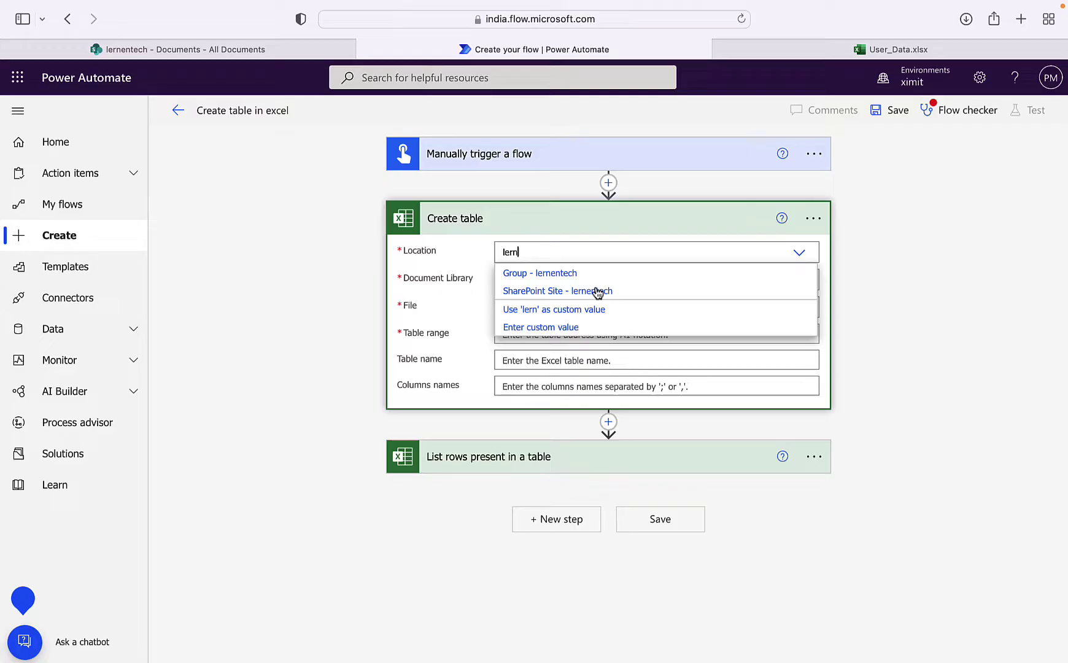
left_click(597, 293)
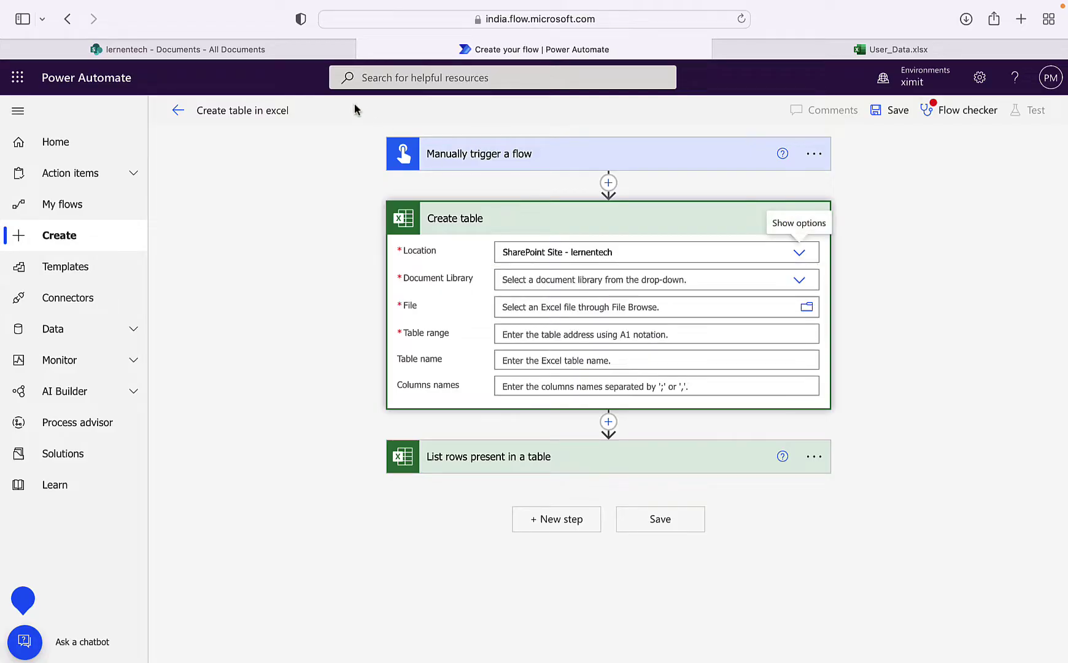
left_click(251, 55)
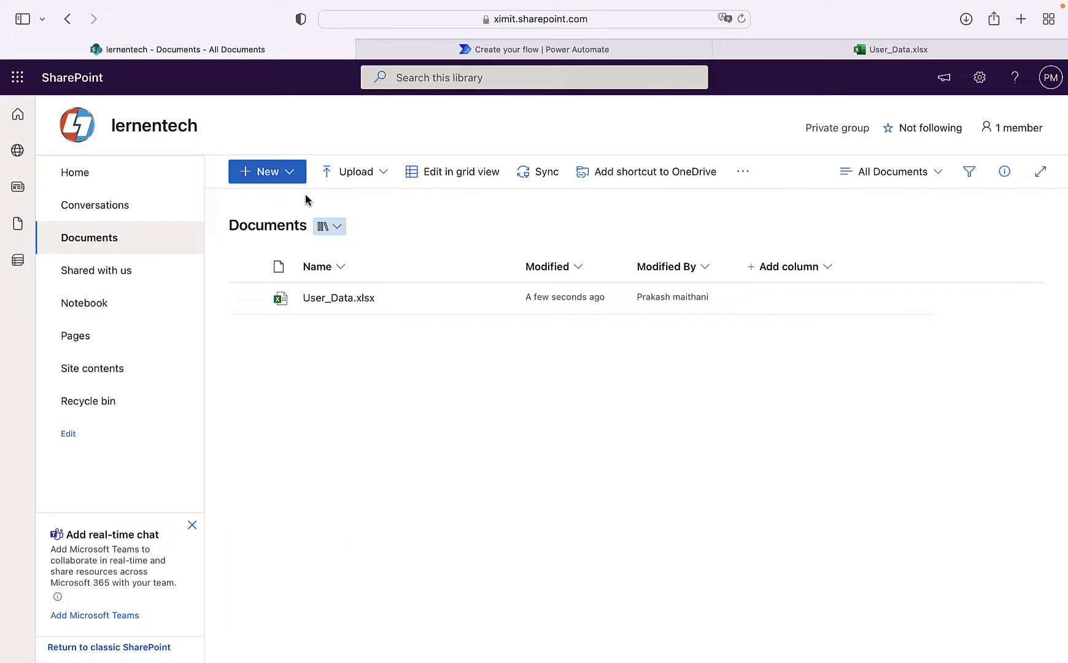
left_click(491, 55)
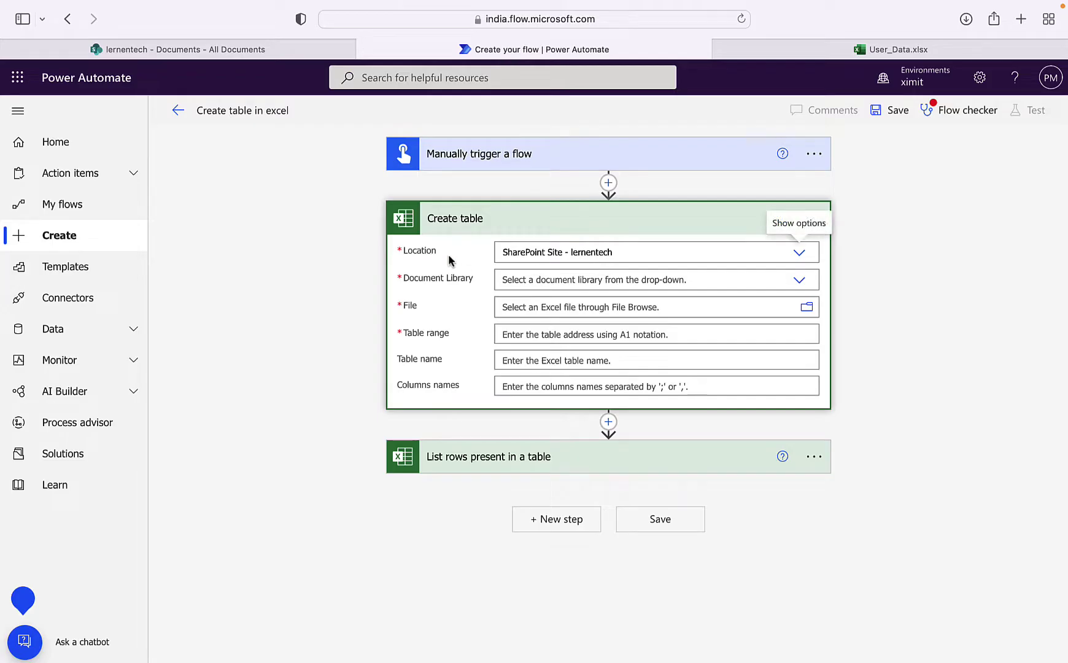
left_click(799, 279)
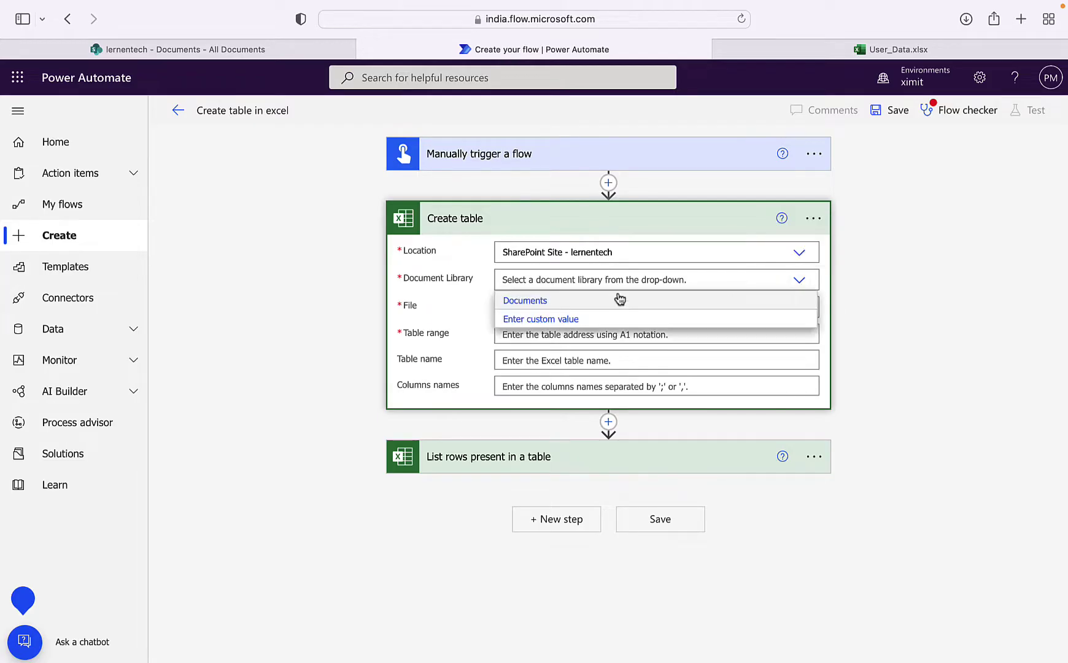
left_click(540, 301)
left_click(806, 308)
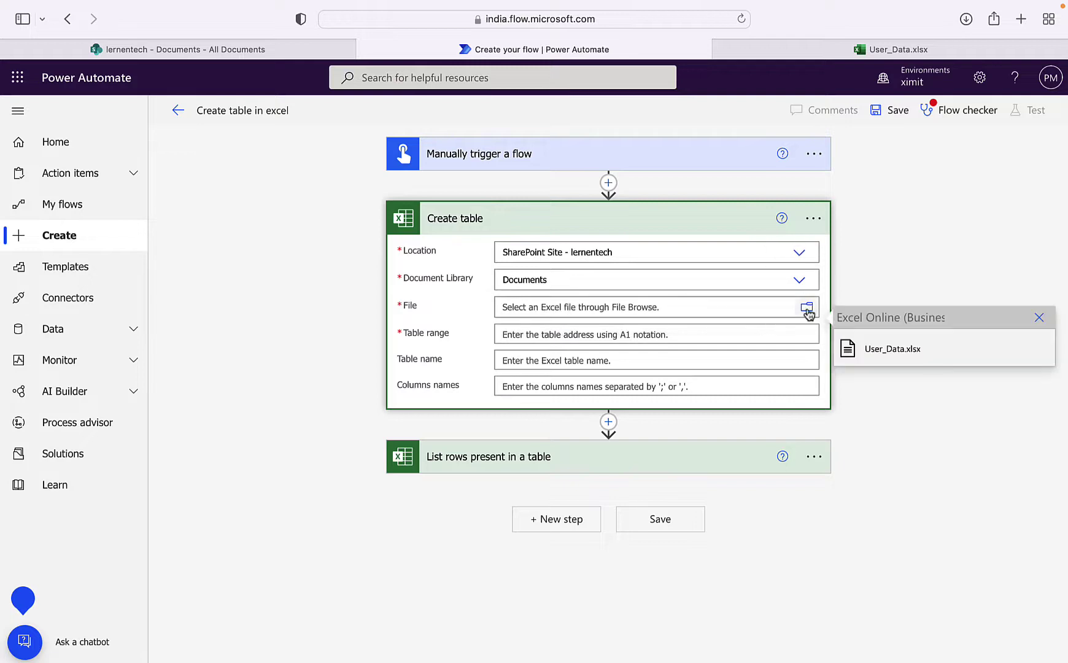
left_click(897, 350)
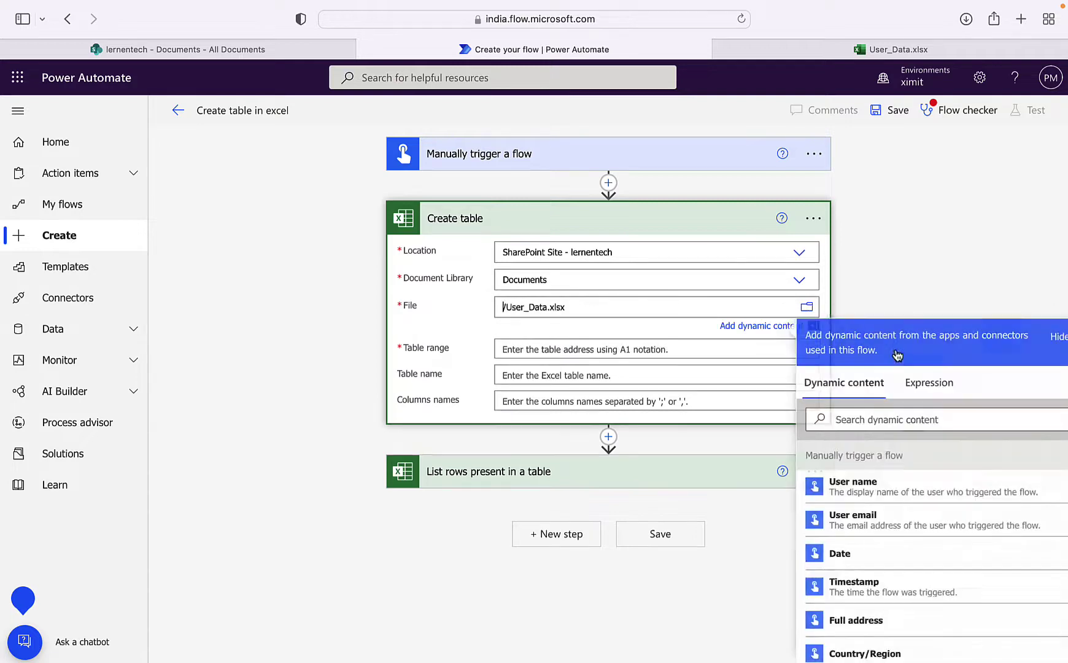
left_click(457, 321)
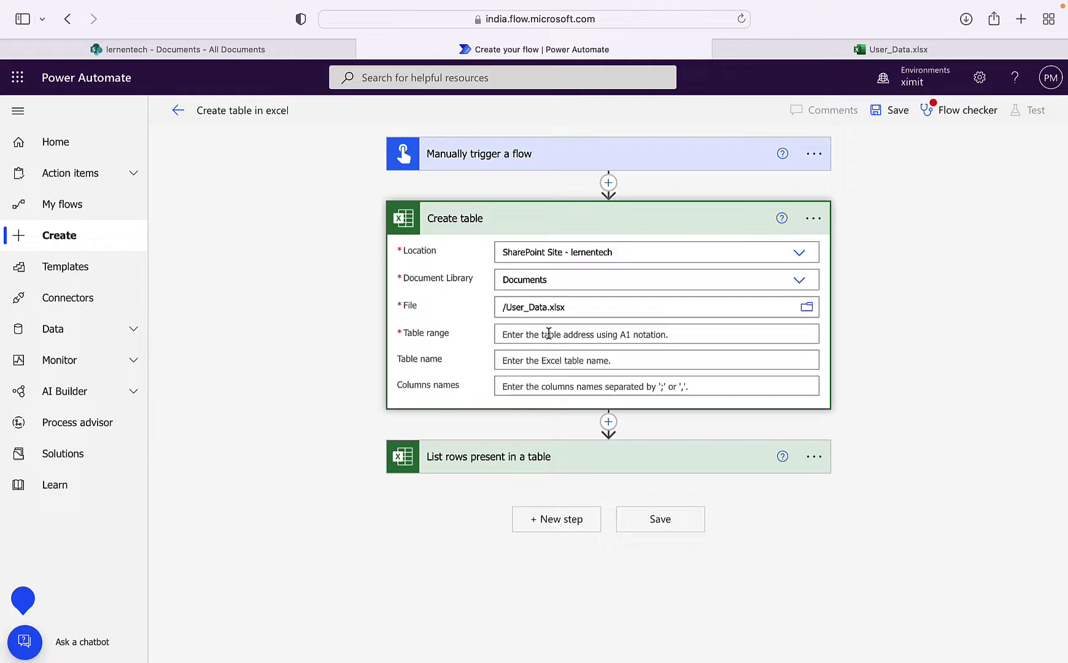
Confirm in the User_Data workbook that the data runs from cell A1 to C7
left_click(788, 54)
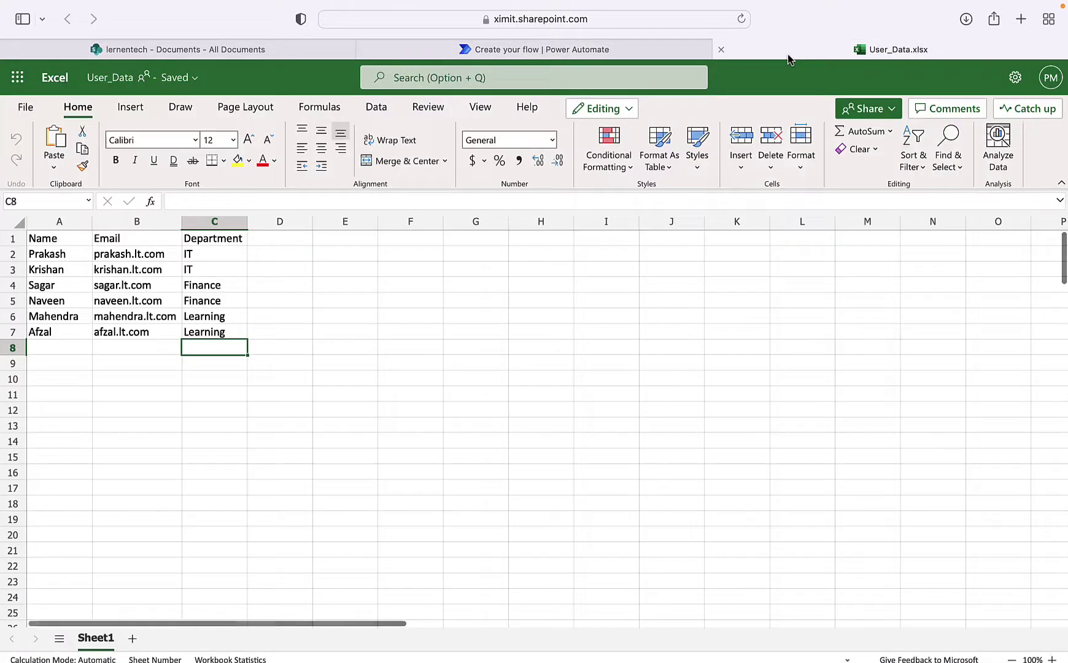
left_click(48, 240)
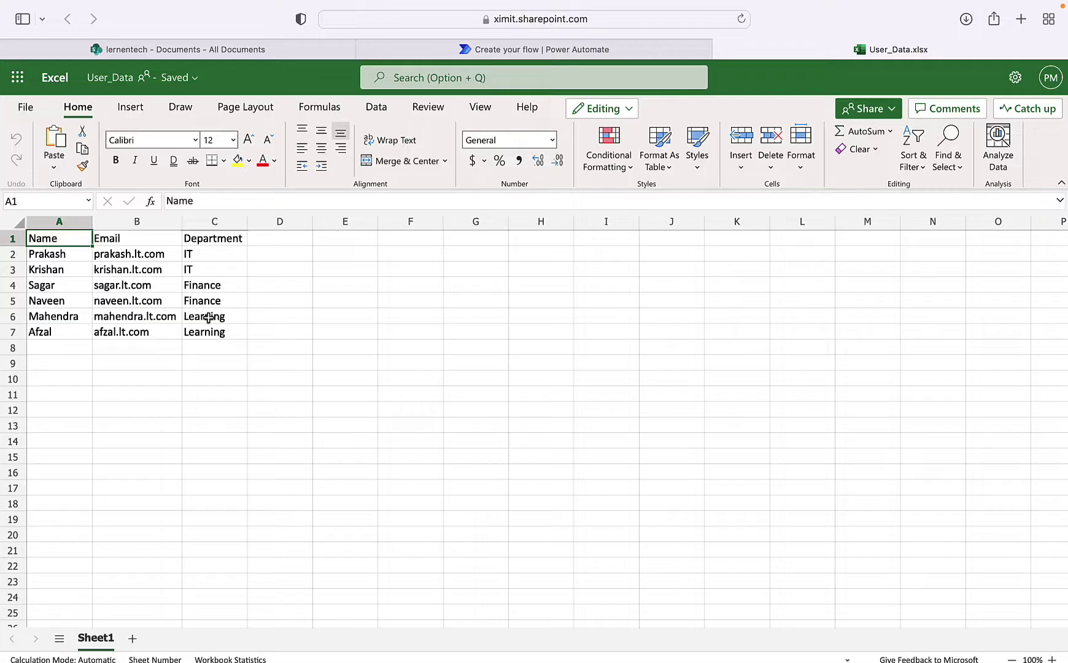
left_click(212, 336)
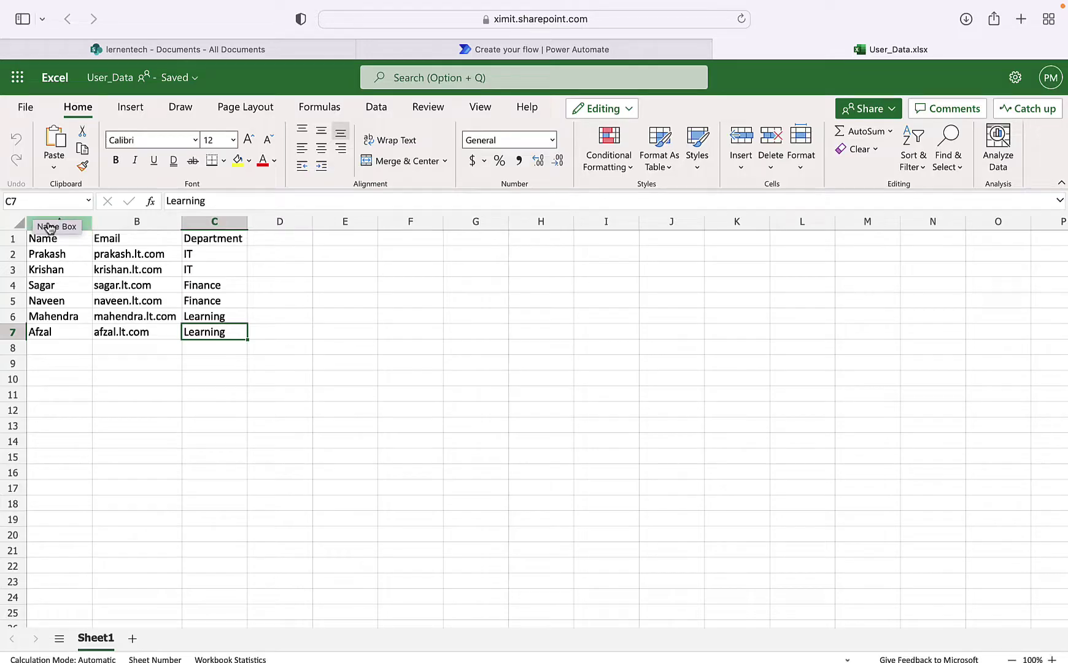
left_click(56, 238)
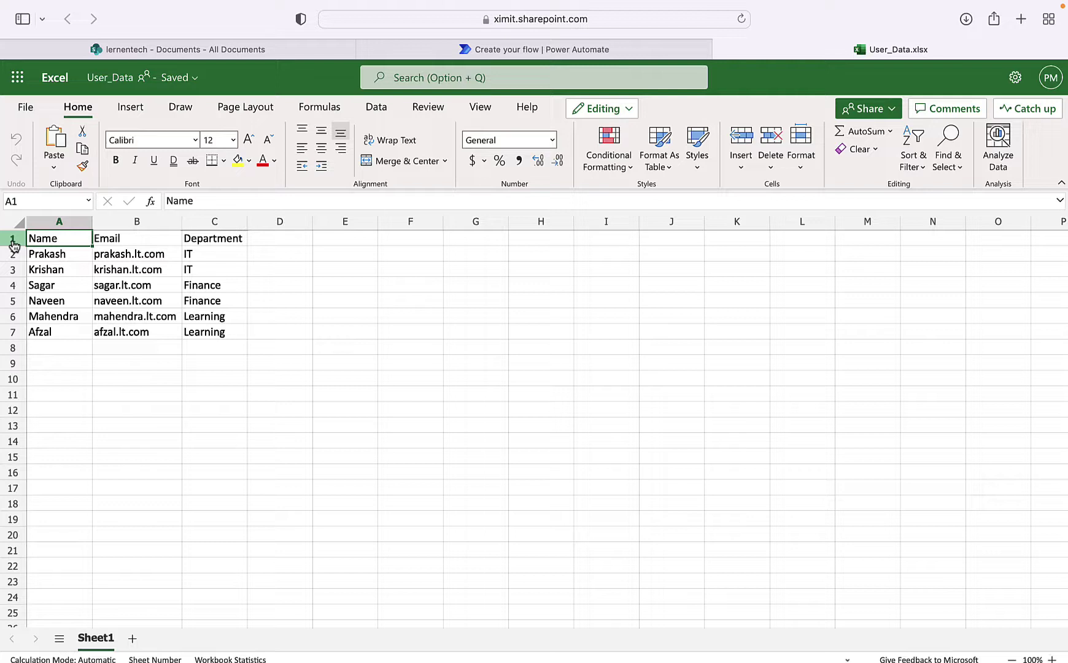
left_click(223, 333)
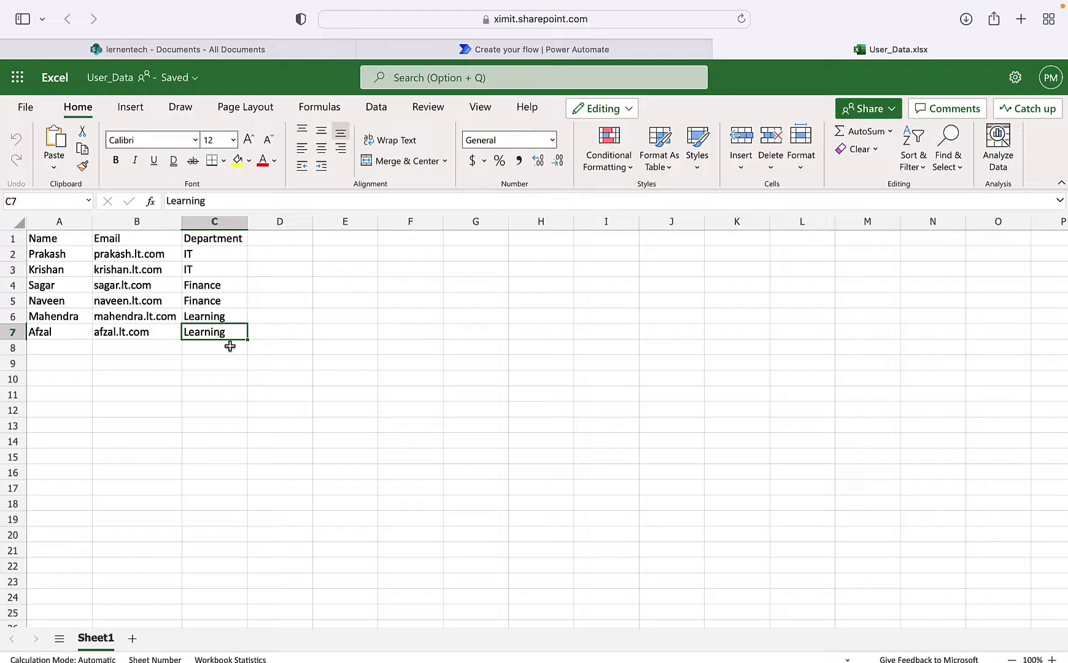
Give the Create table step Table range A1:C7 and Table name Table1
left_click(552, 51)
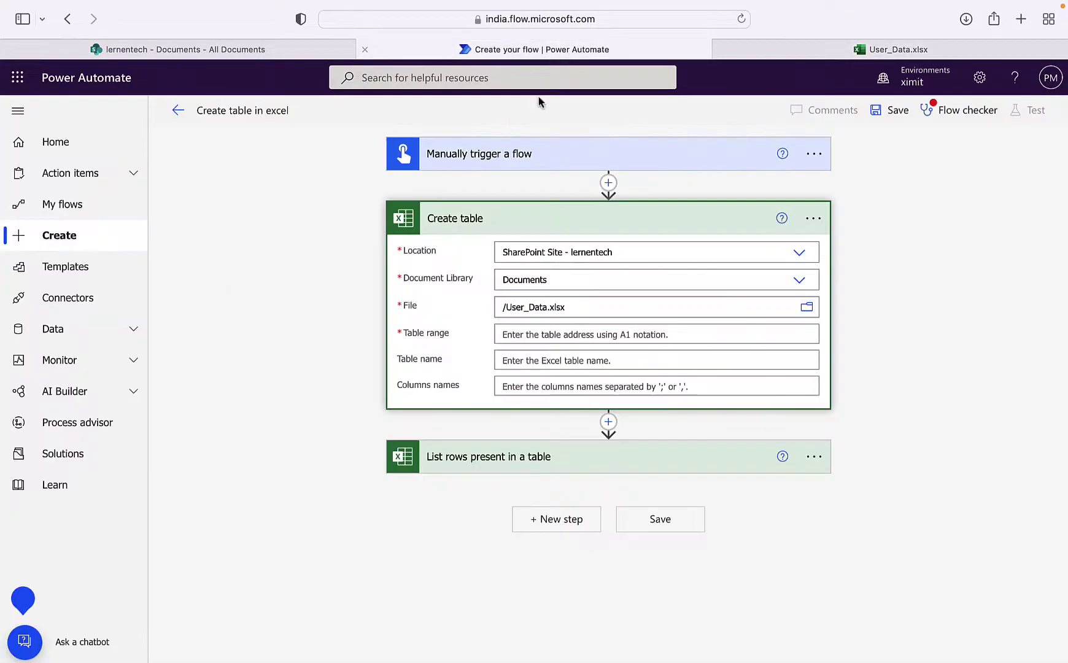
left_click(521, 337)
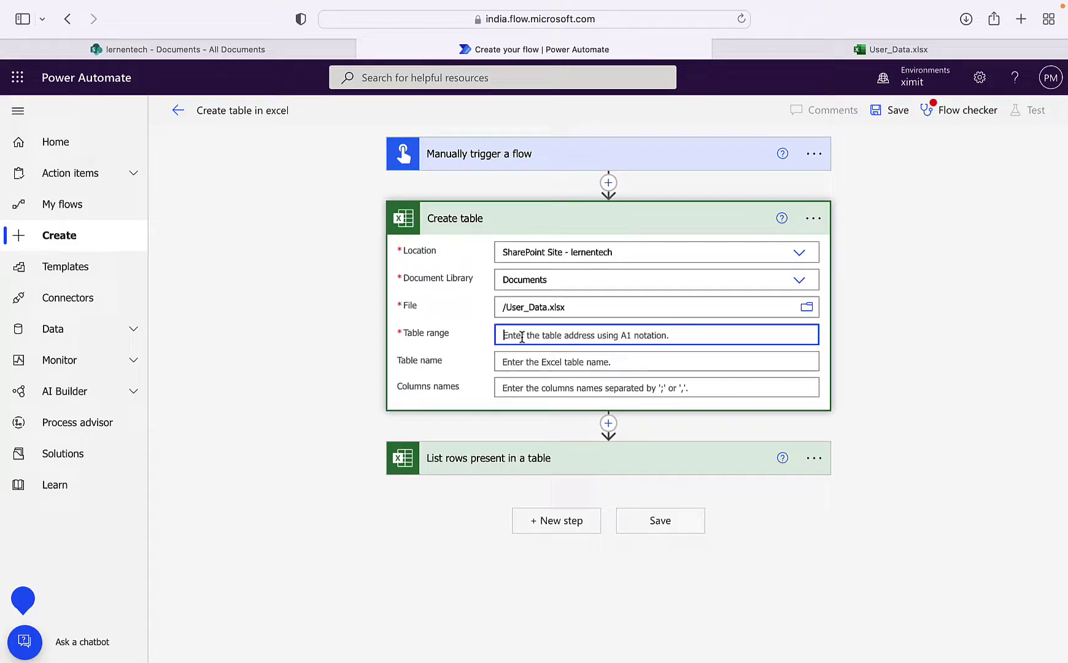
type("A1:C7")
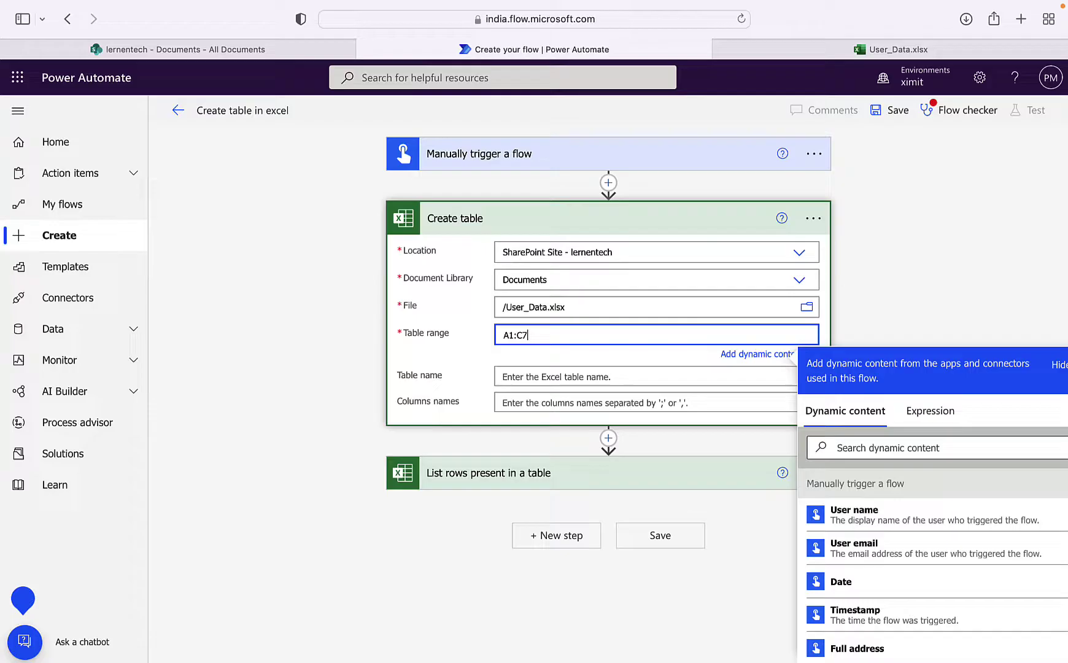
left_click(410, 386)
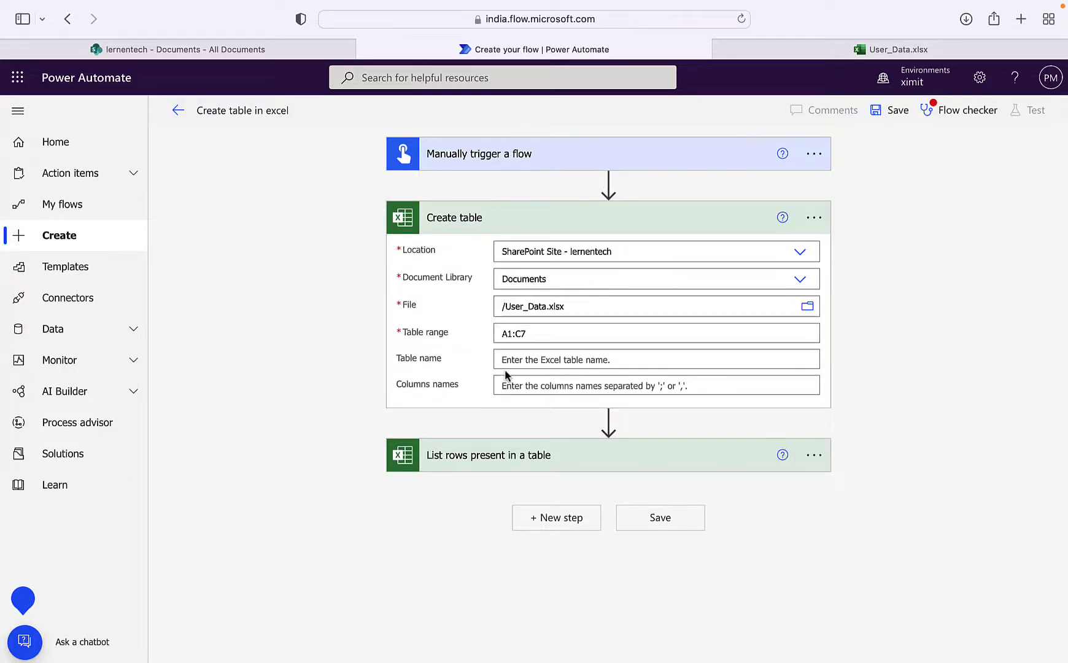
left_click(515, 362)
type("Table1")
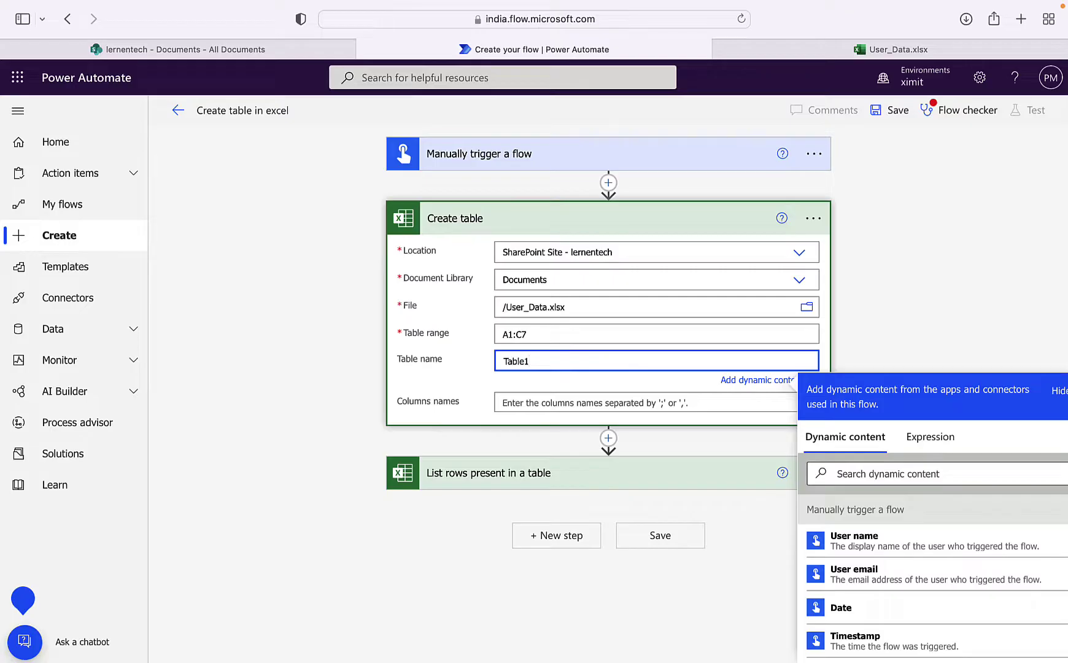
left_click(491, 377)
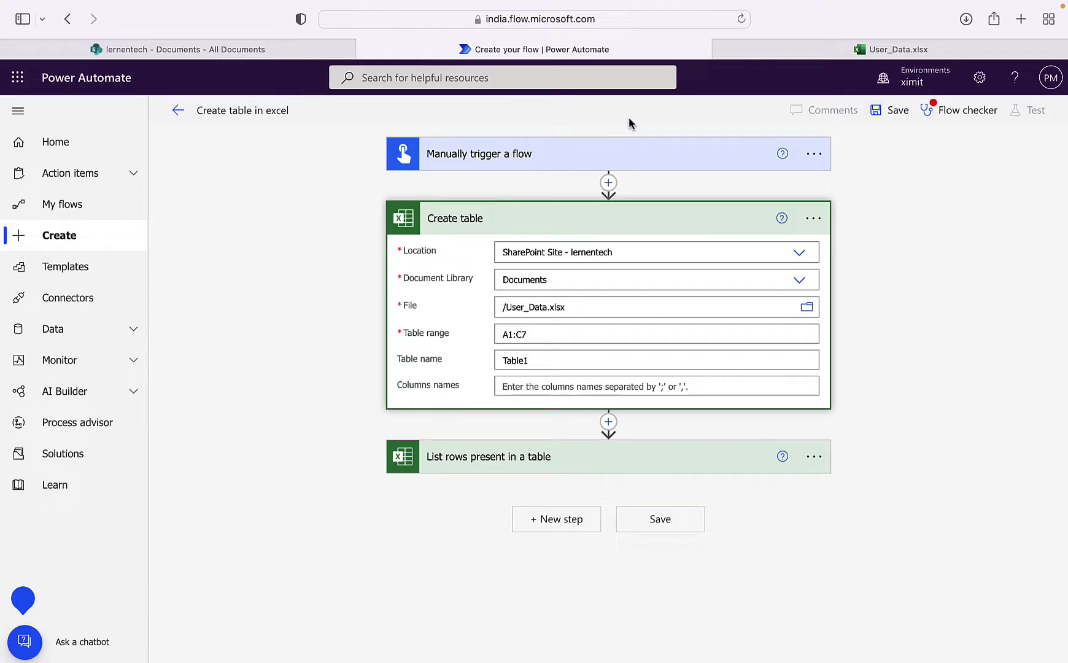
left_click(815, 52)
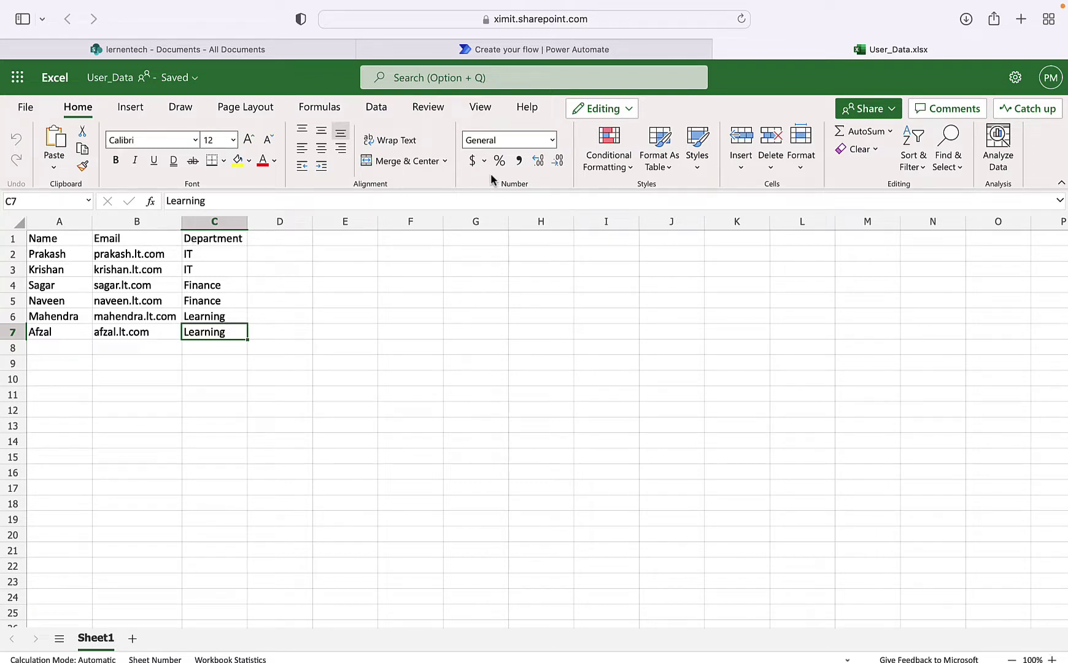
left_click(502, 48)
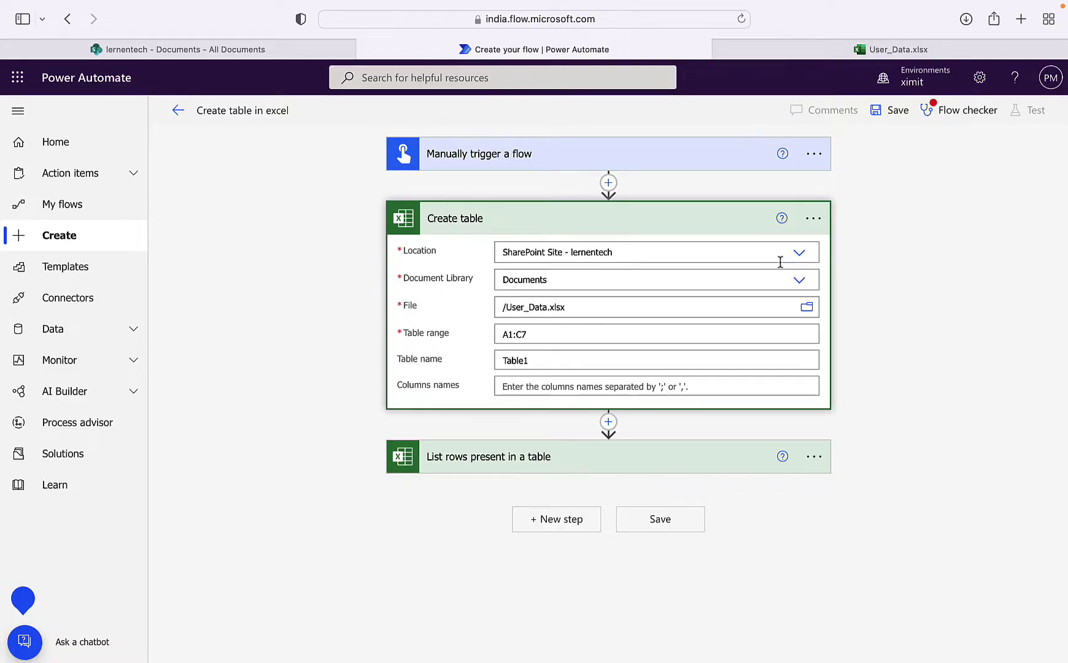
left_click(896, 59)
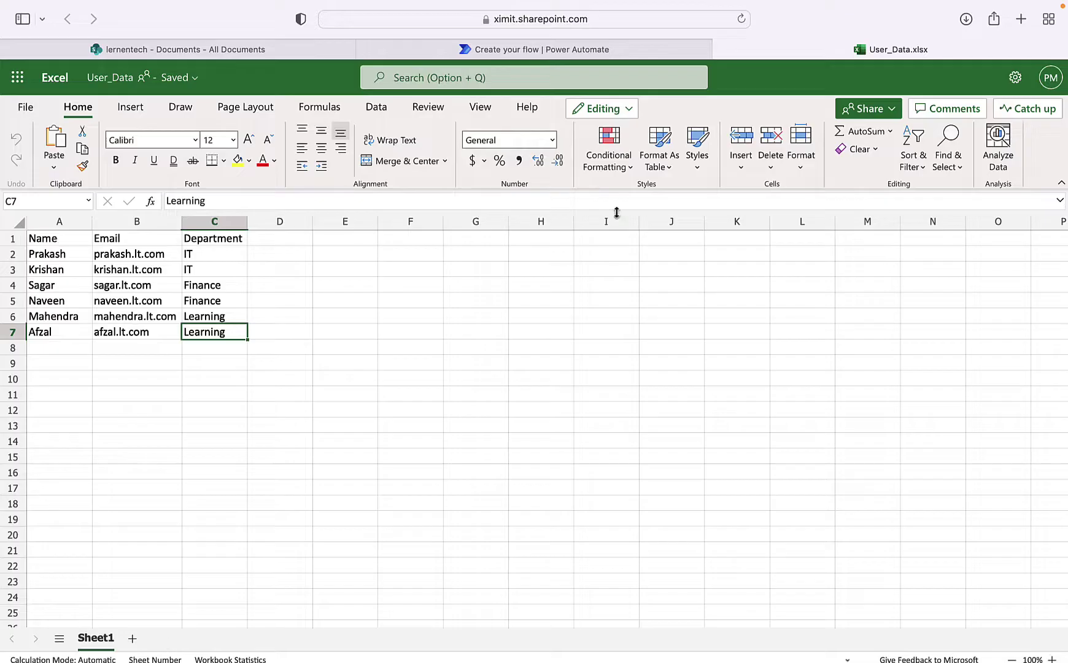
Prefix the table range with Sheet1! so it reads Sheet1!A1:C7
left_click(564, 50)
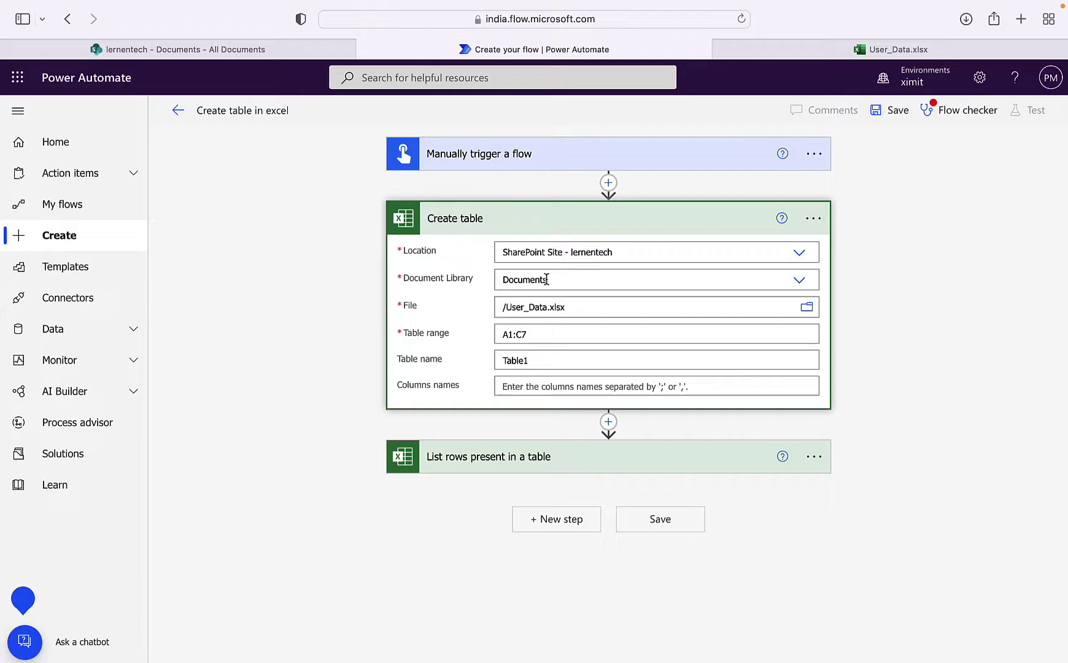
left_click(516, 334)
key("Left")
key("Left")
key("Left")
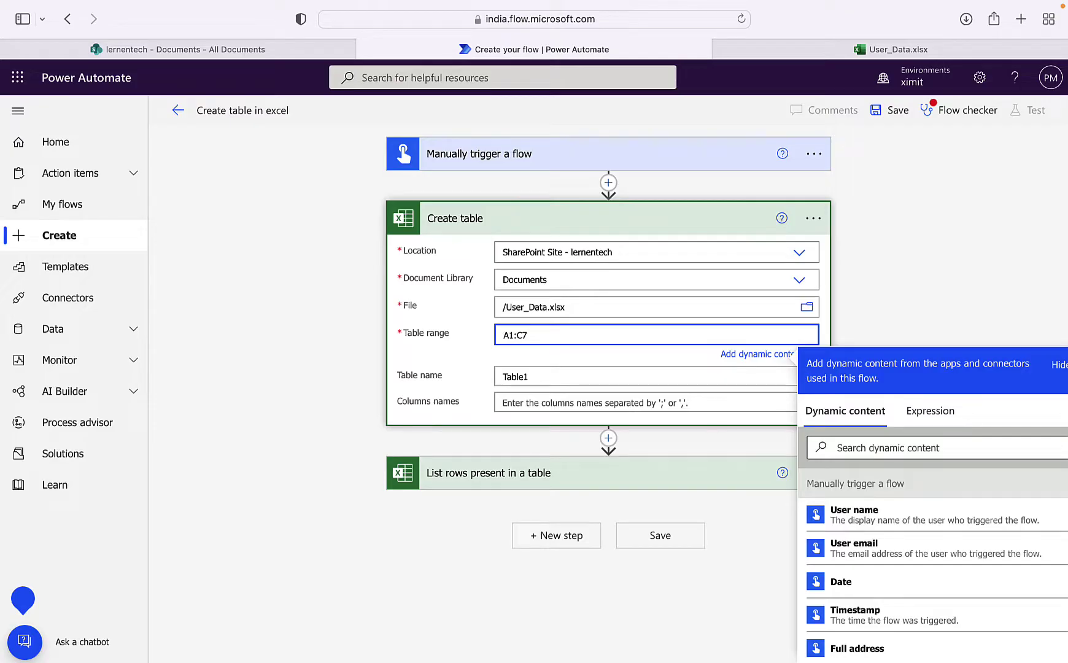
type("Sheet1!")
Delete the List rows present in a table step and save the flow
left_click(656, 451)
left_click(814, 457)
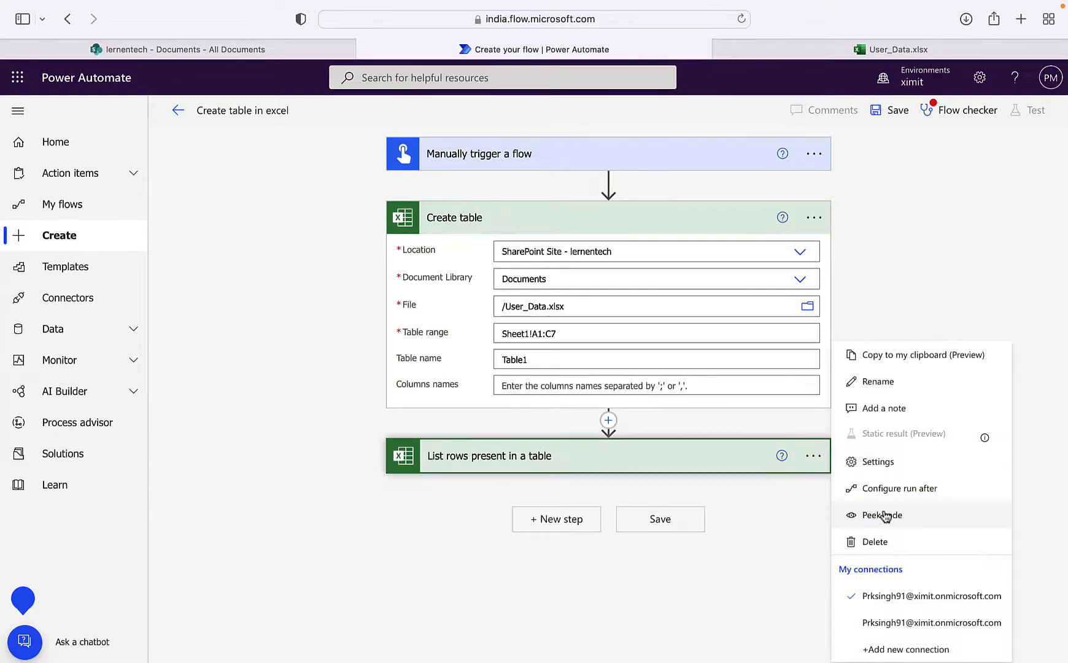
left_click(875, 541)
left_click(534, 399)
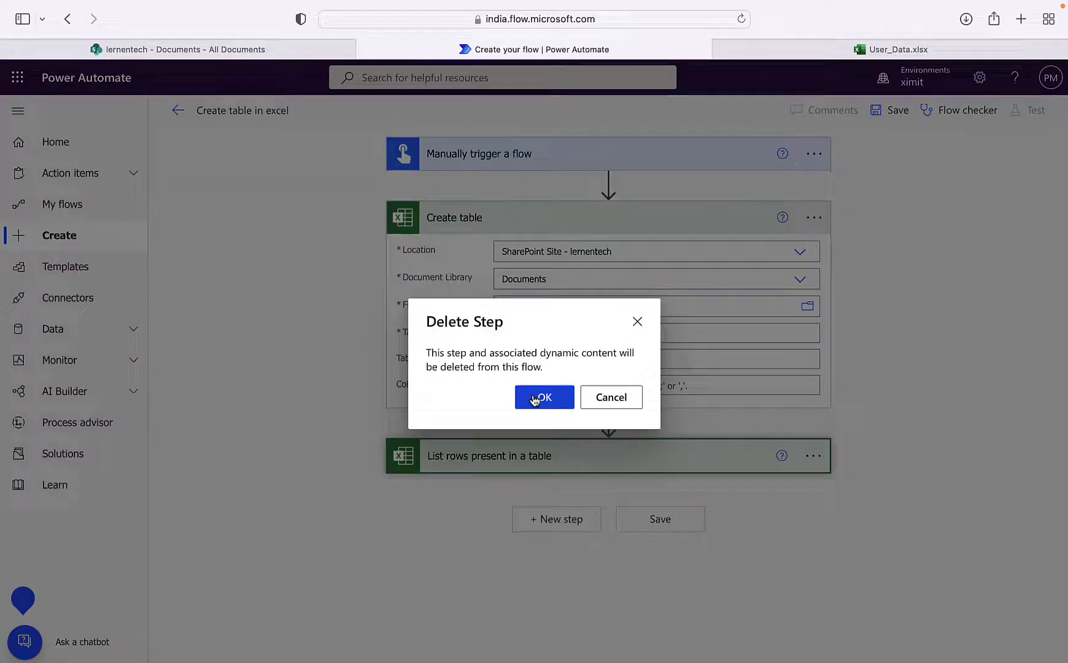
left_click(895, 110)
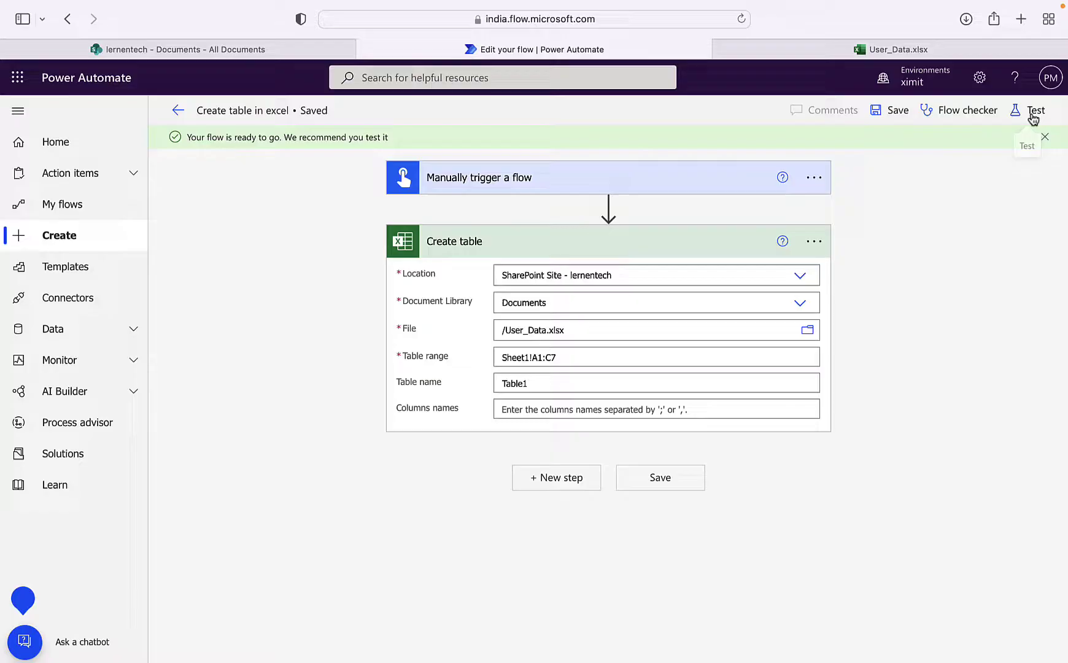
Run a manual test of the flow with the Excel Online connection until it succeeds
left_click(1034, 111)
left_click(876, 147)
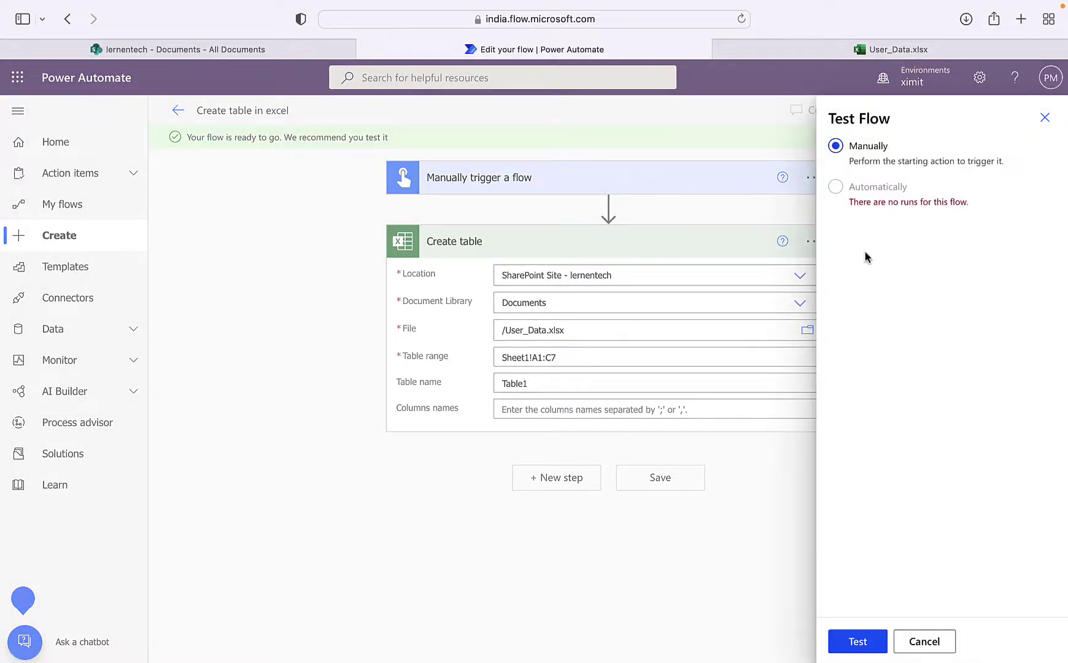
left_click(855, 641)
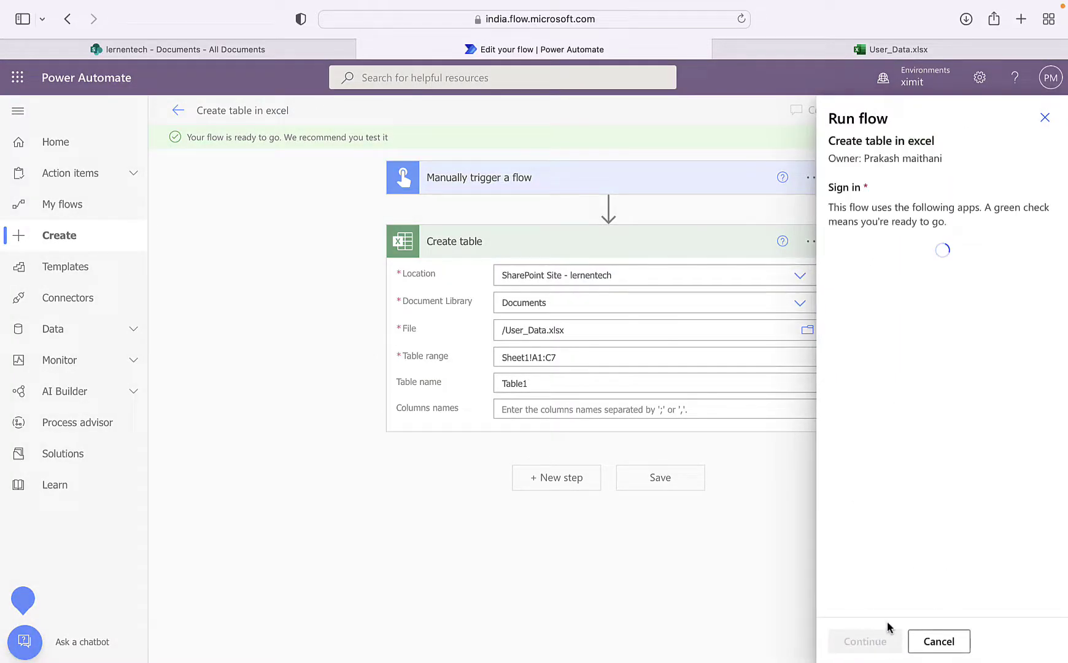
left_click(868, 643)
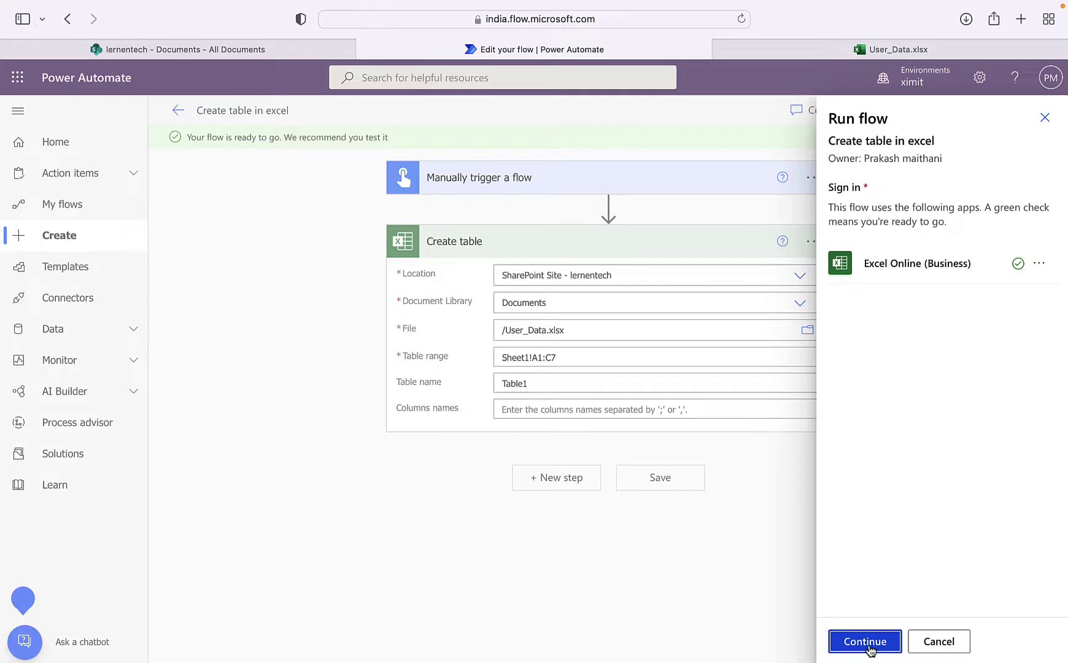
left_click(863, 644)
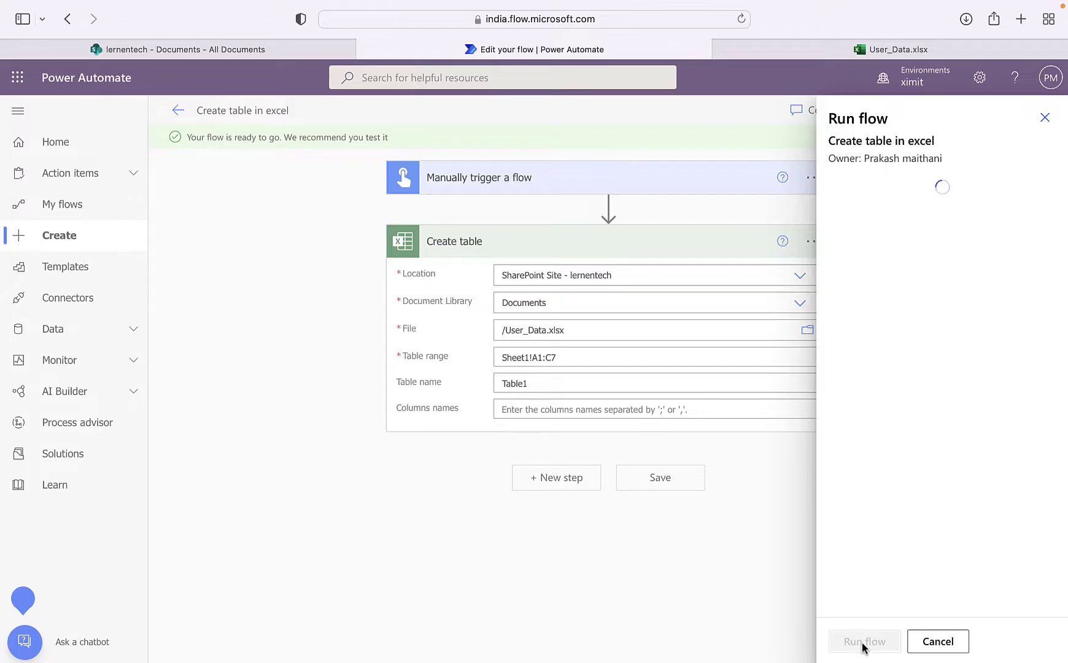
left_click(857, 642)
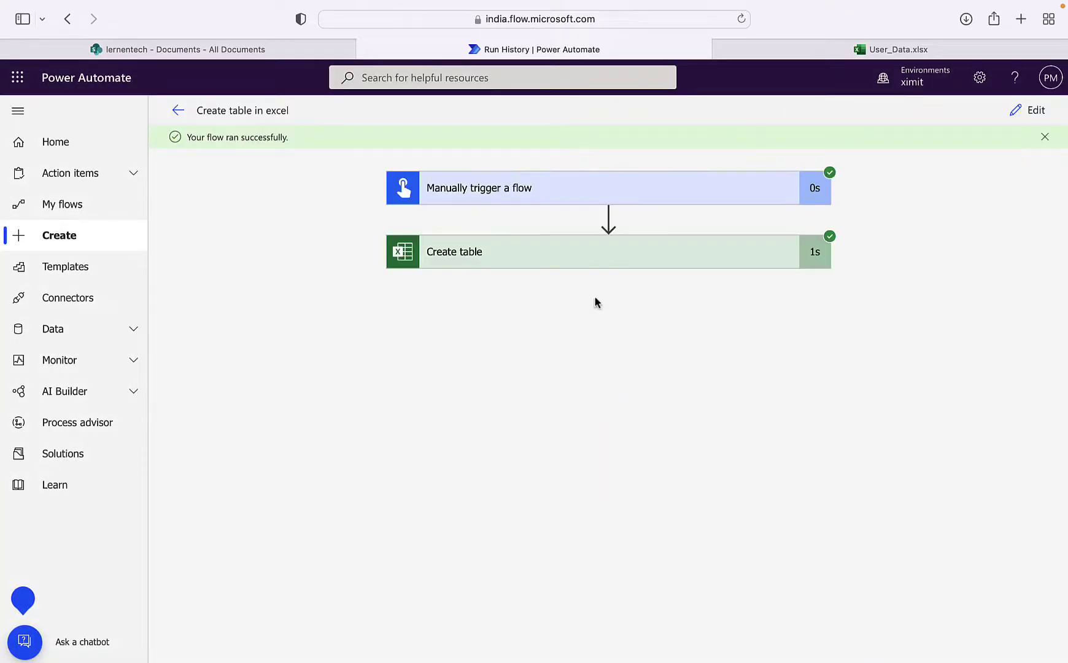
Review the Create table step's inputs and outputs from the successful test run
left_click(551, 260)
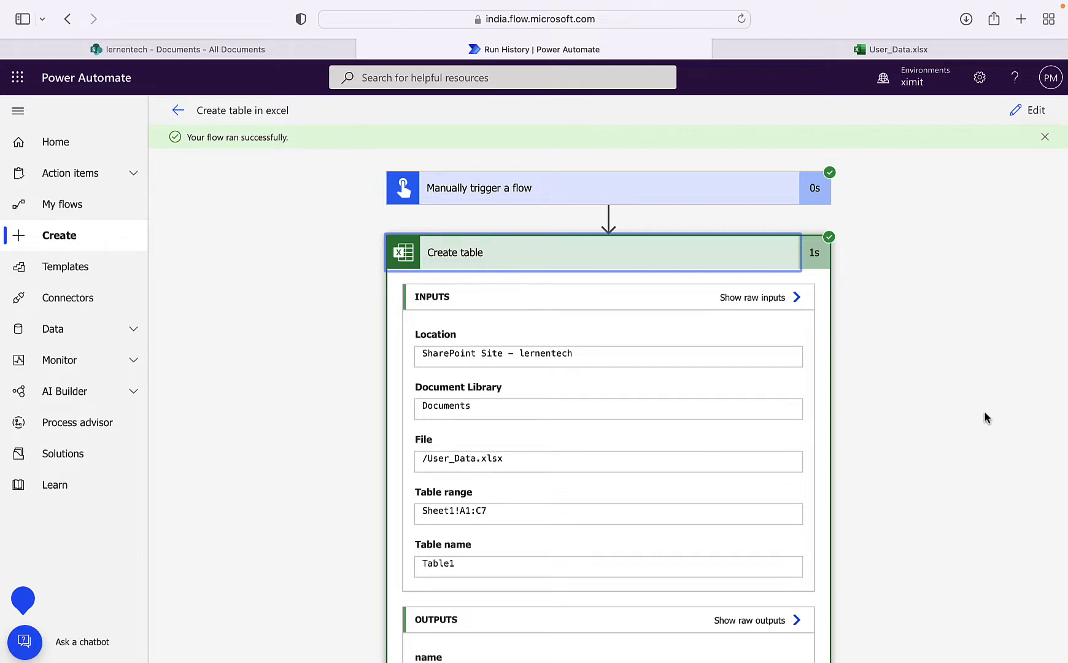
scroll(984, 415, "down", 4)
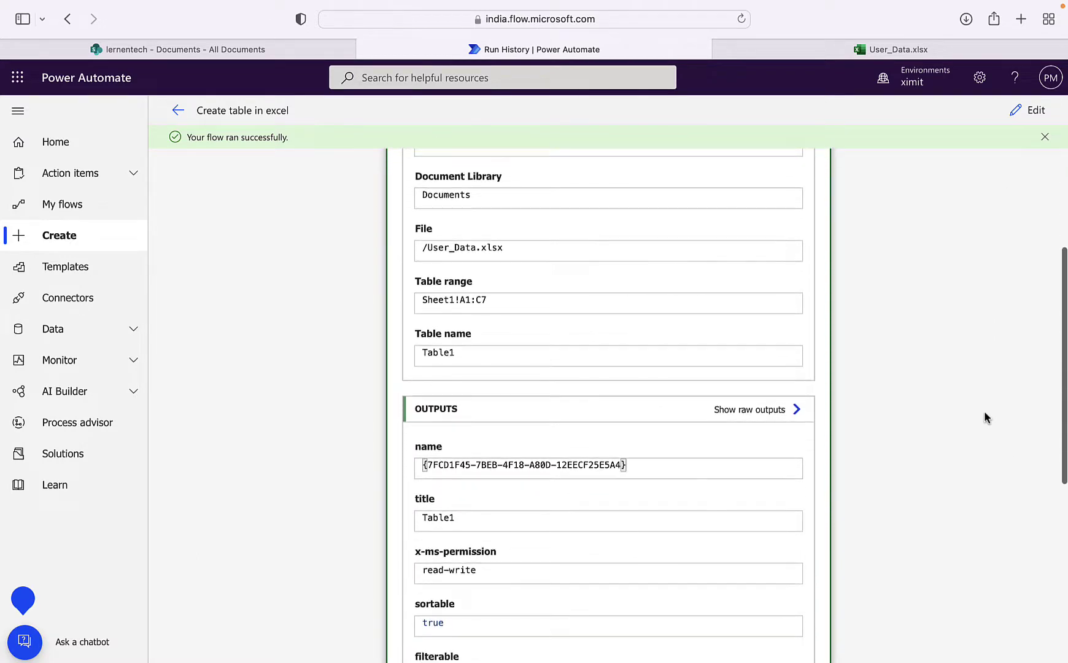
scroll(985, 417, "down", 3)
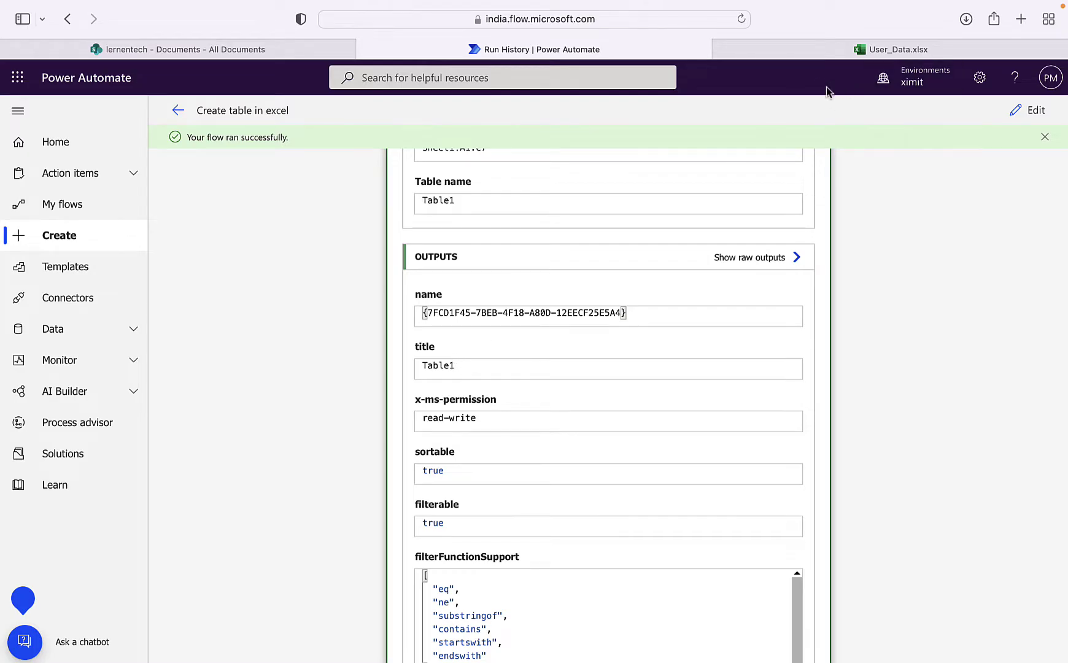
left_click(883, 49)
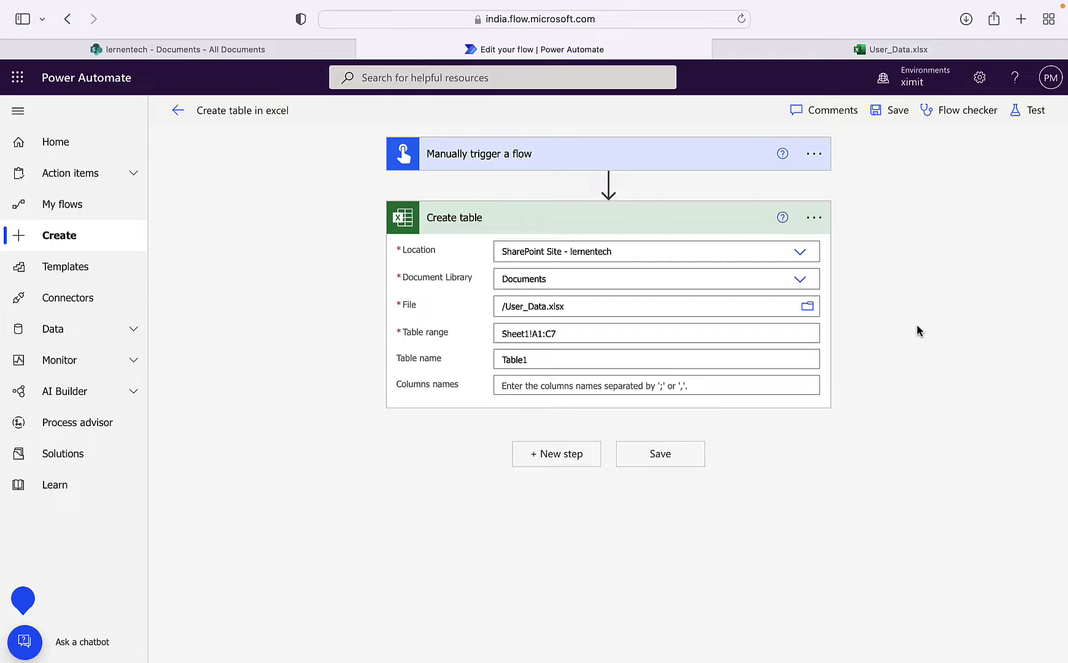
Inspect the new A1:C7 table with Name, Email and Department headers in User_Data.xlsx
left_click(912, 49)
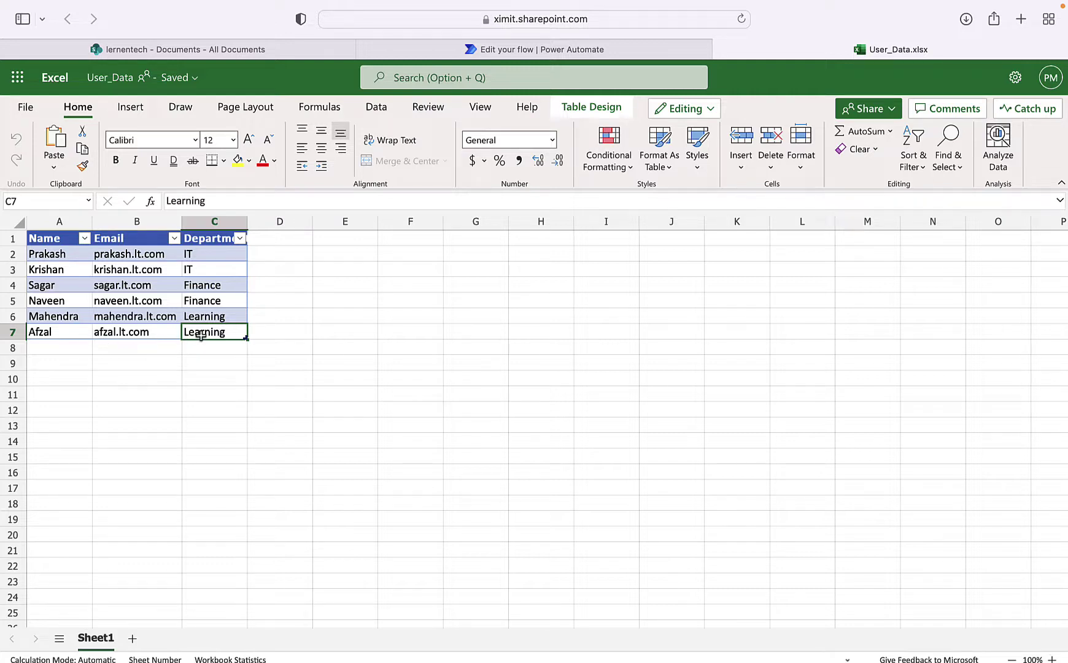
left_click(239, 610)
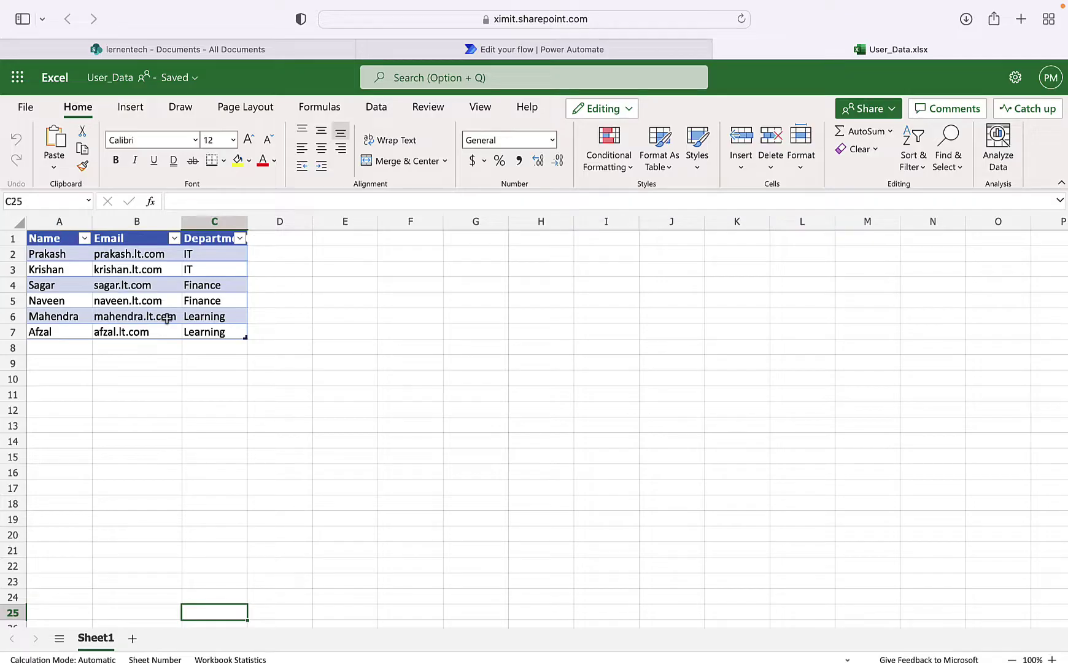
left_click(209, 334)
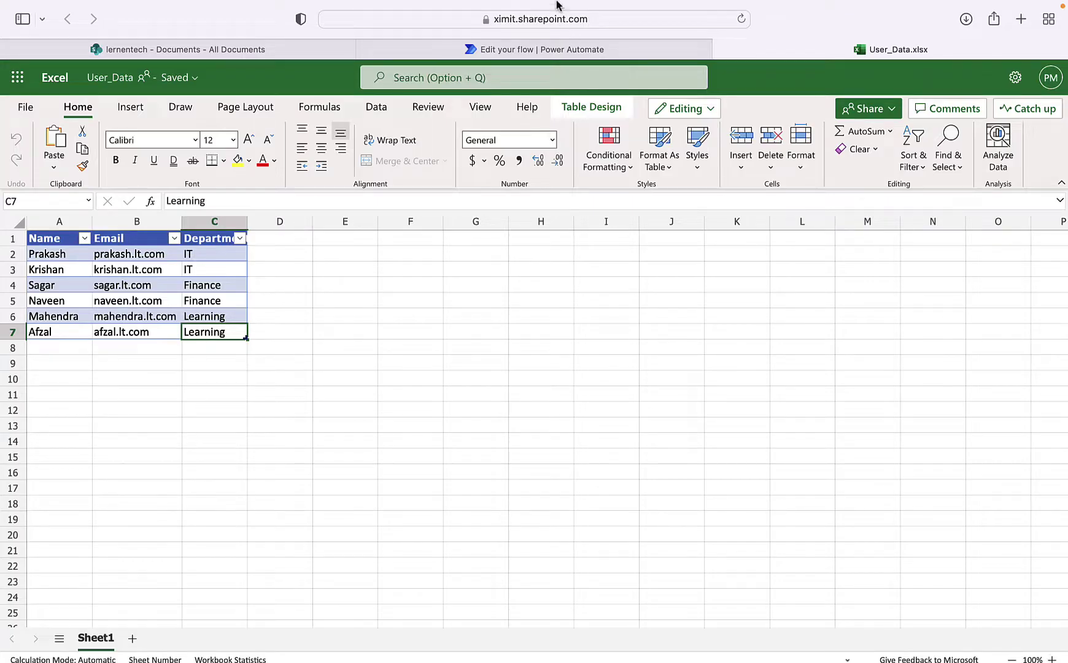
left_click(532, 49)
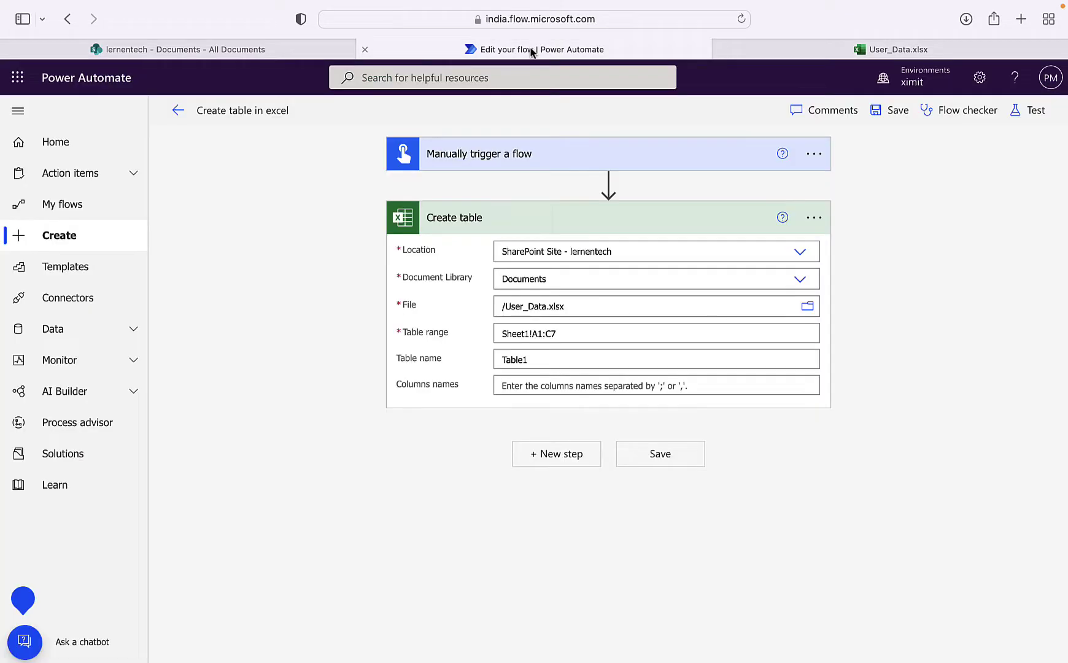
Widen the Create table range from Sheet1!A1:C7 to Sheet1!A1:C1000
left_click(570, 335)
key("BackSpace")
type("1000")
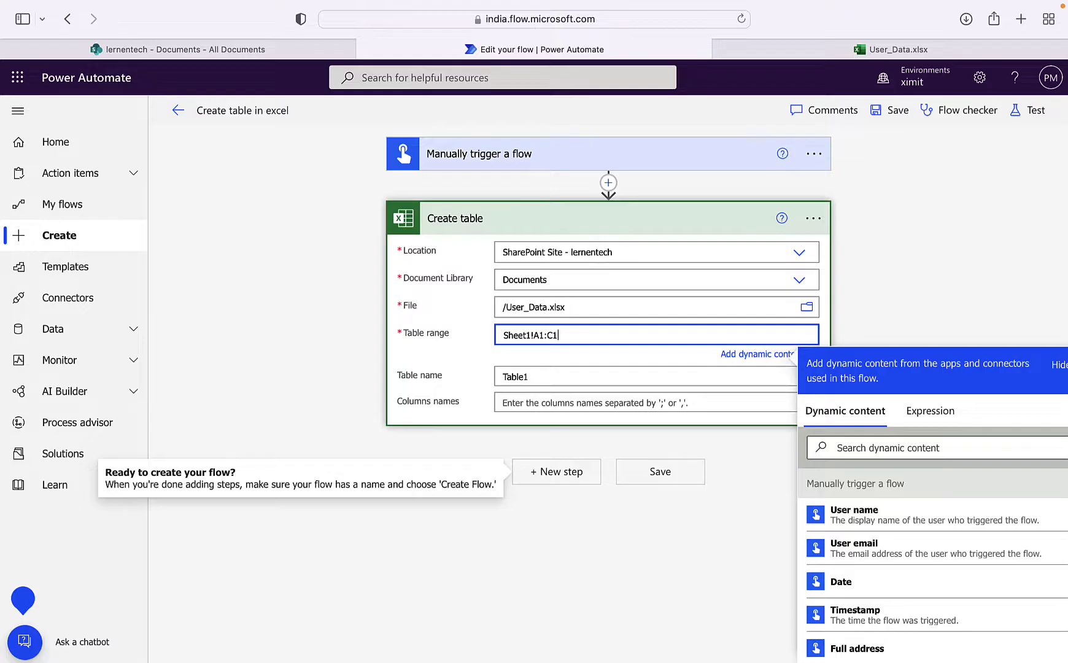
left_click(859, 184)
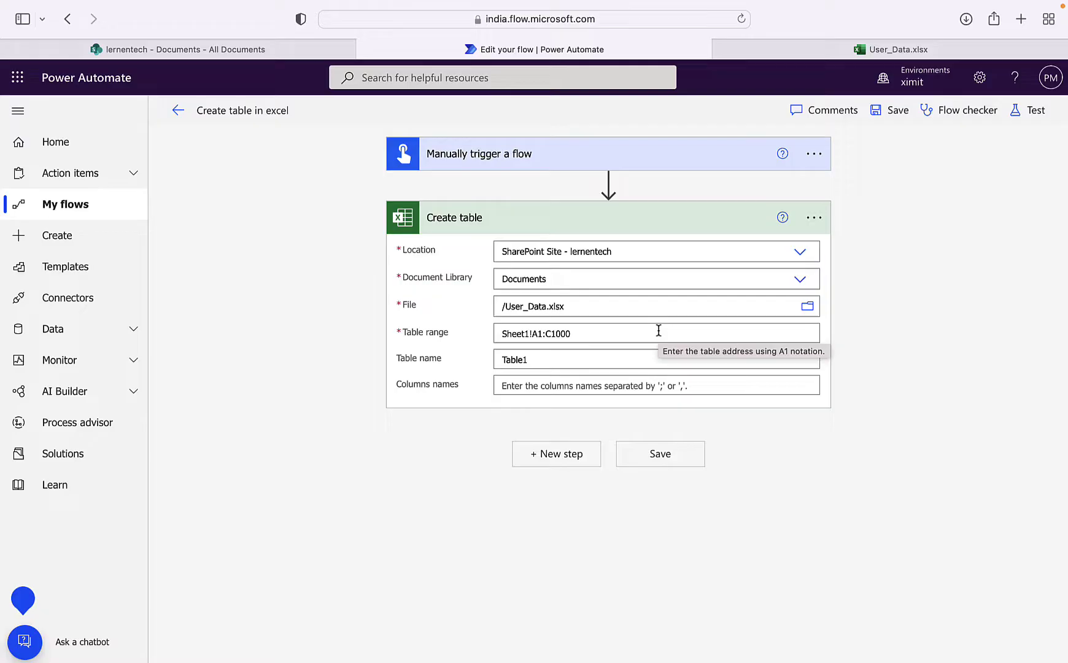